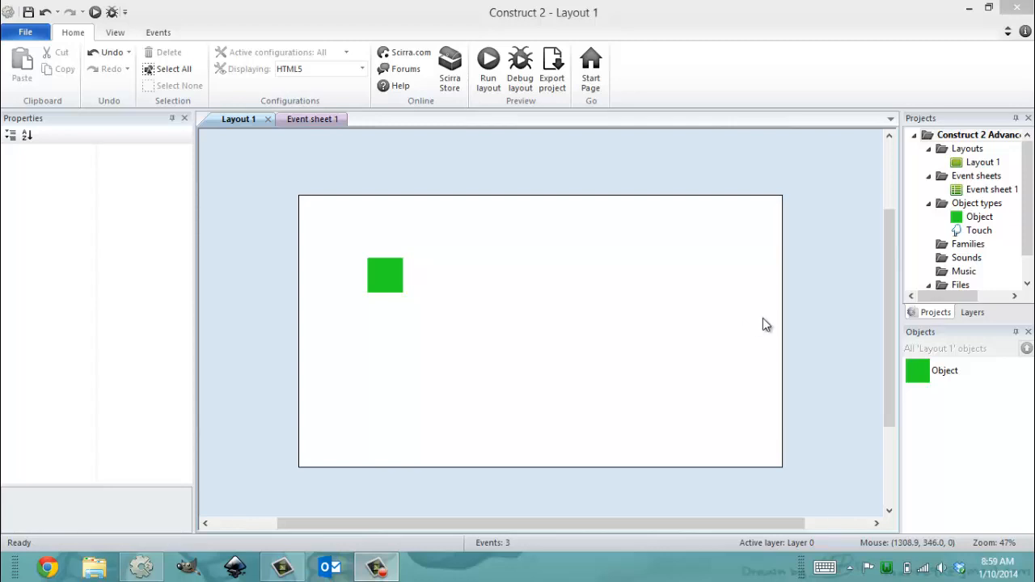
- Examine the Updates and Input groups in Event sheet 1, plus Layout 1 and the project's Touch object
left_click(320, 121)
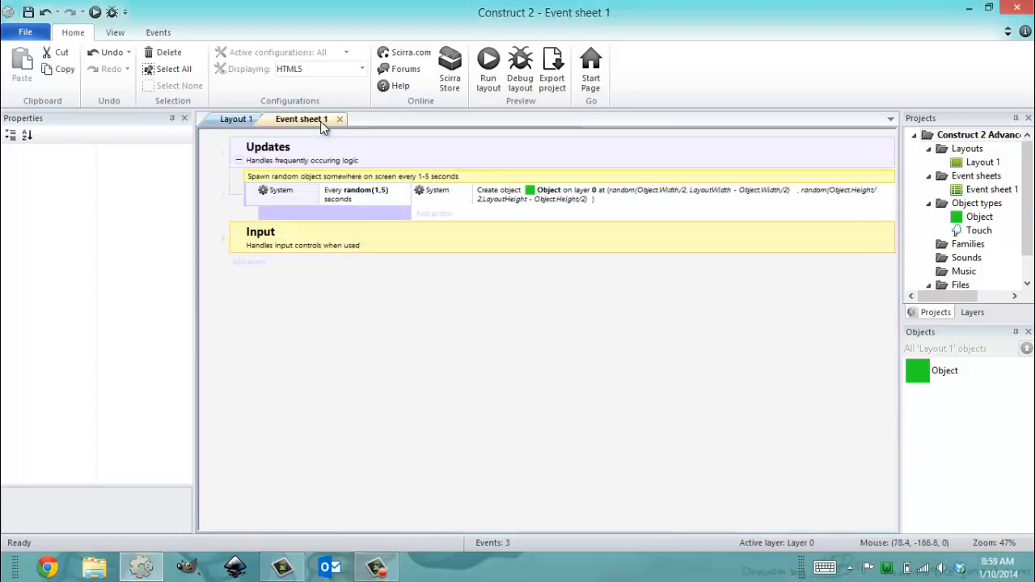
left_click(259, 156)
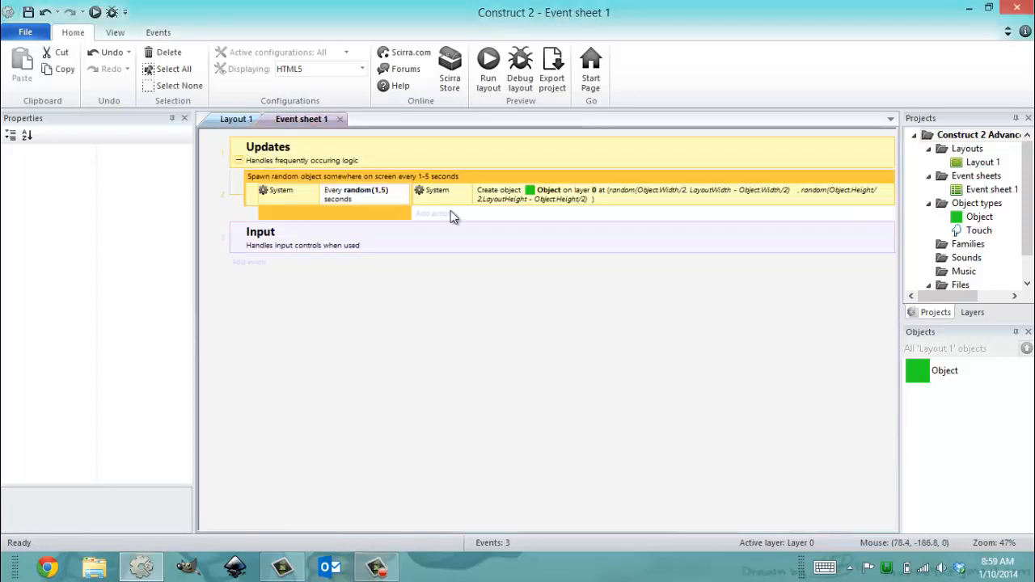
left_click(295, 246)
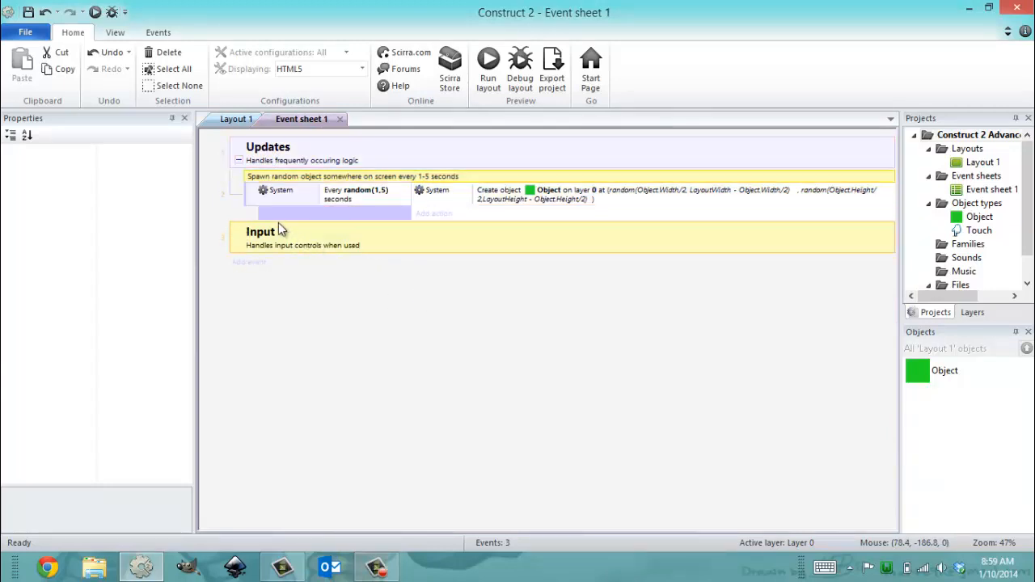
left_click(231, 119)
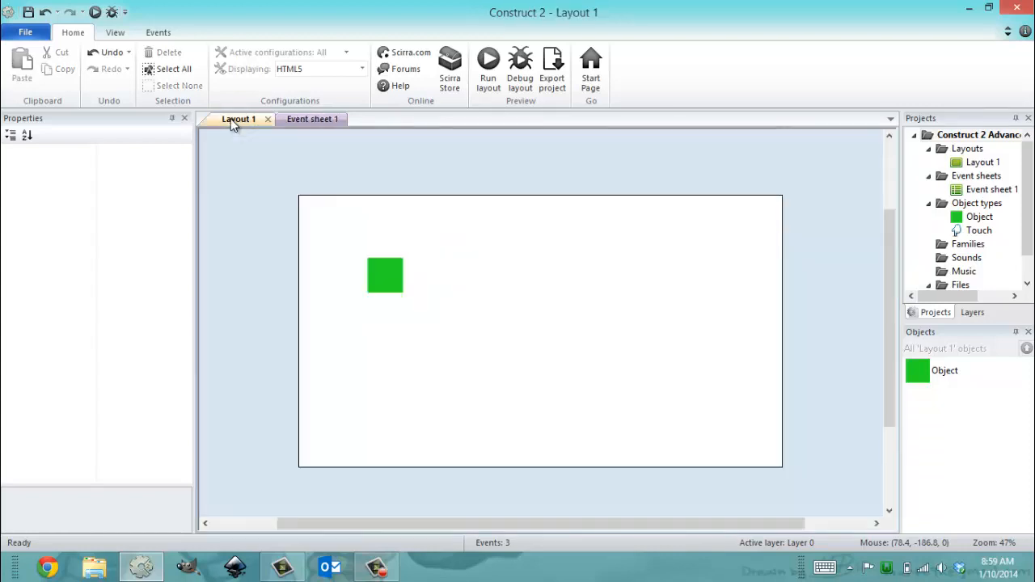
left_click(259, 263)
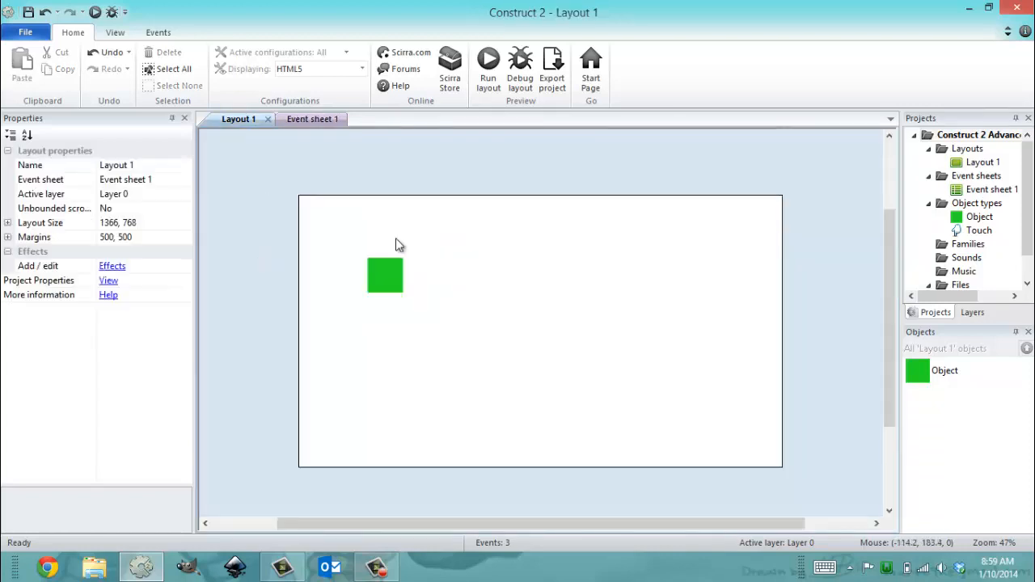
left_click(978, 233)
left_click(248, 291)
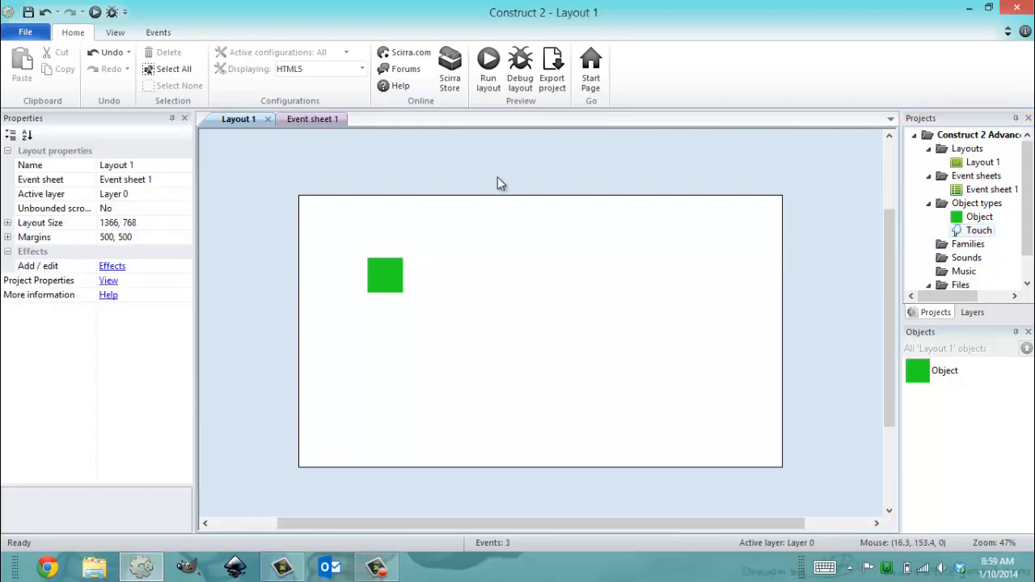
- Insert a Particles object in the empty margin outside the upper-left corner of Layout 1
double_click(258, 257)
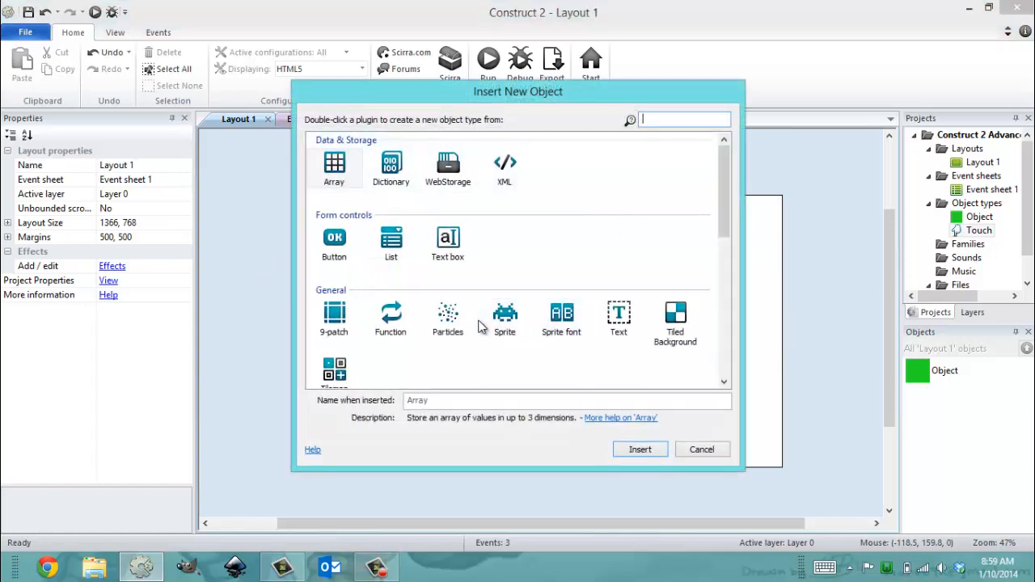
left_click(449, 319)
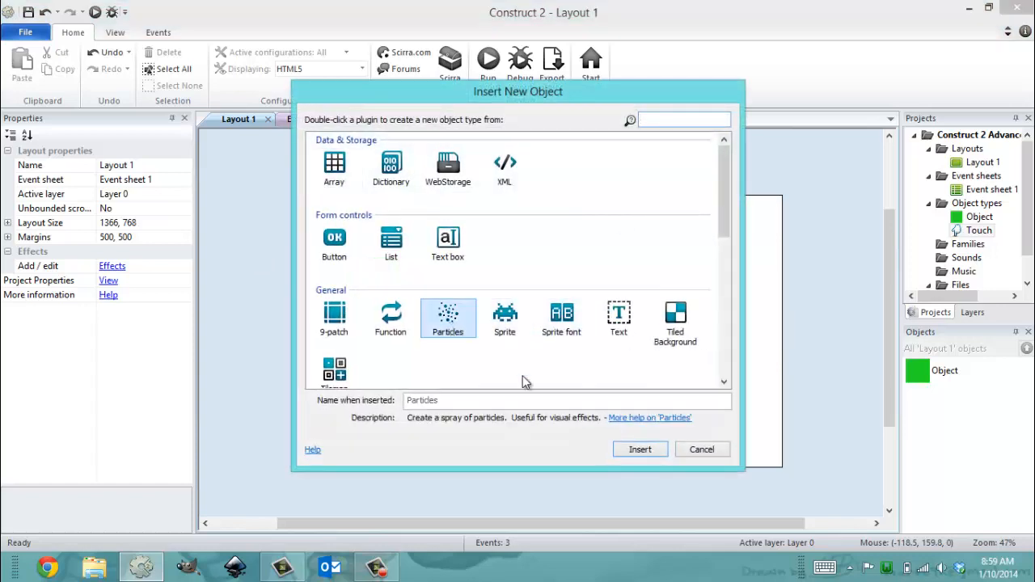
left_click(638, 449)
left_click(224, 185)
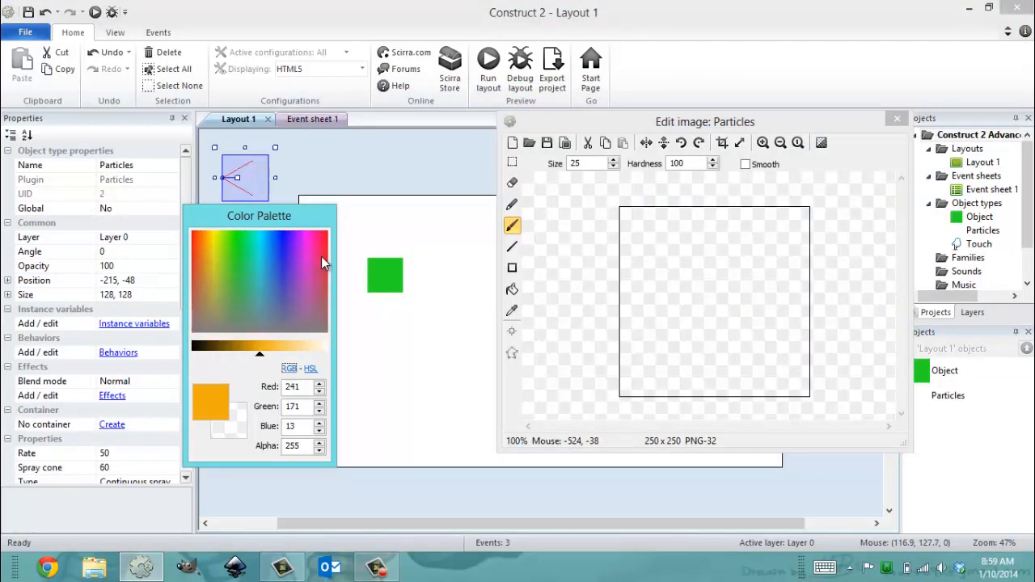
- Paint one orange dot with the size 25 brush at the centre of the particle image and close the image editor
left_click(716, 303)
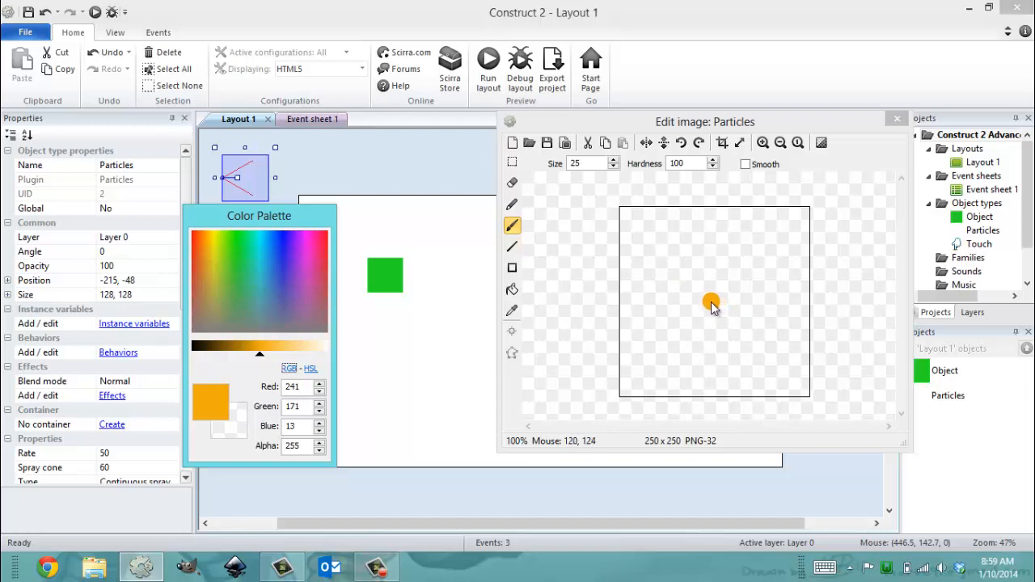
left_click(712, 303)
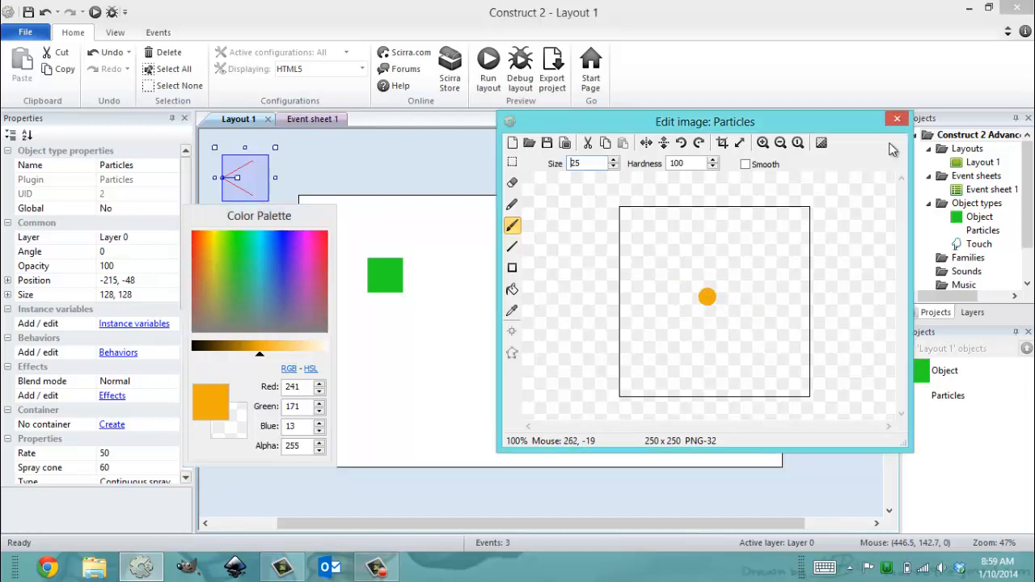
left_click(897, 119)
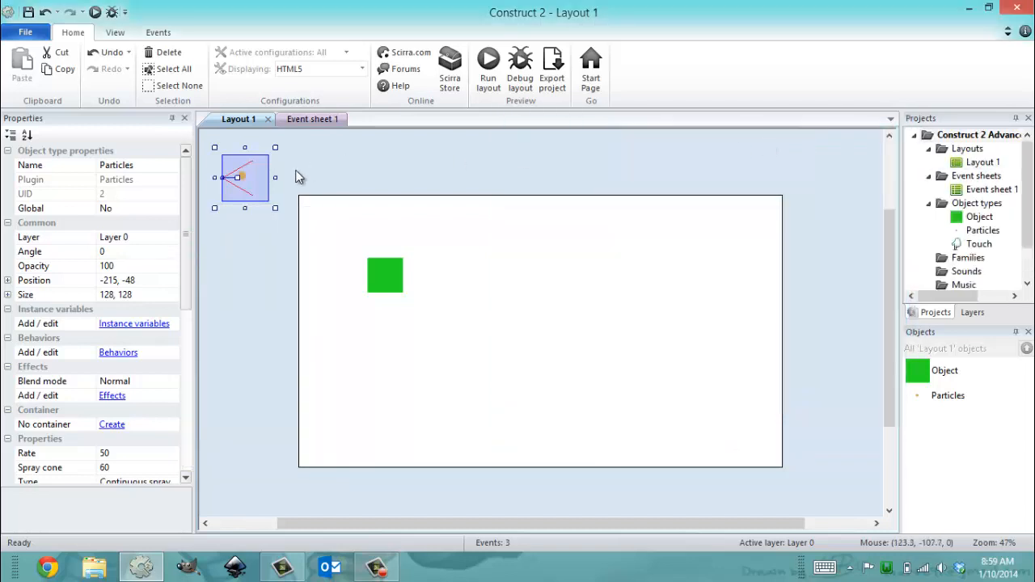
- Set the Particles object's type to One-shot
left_click_drag(185, 307, 151, 461)
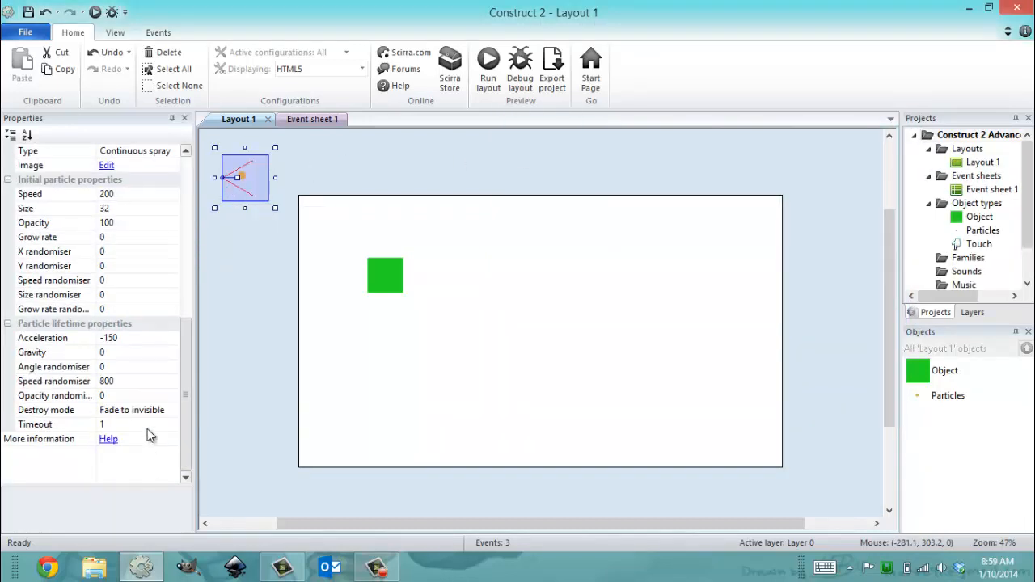
left_click_drag(183, 355, 188, 279)
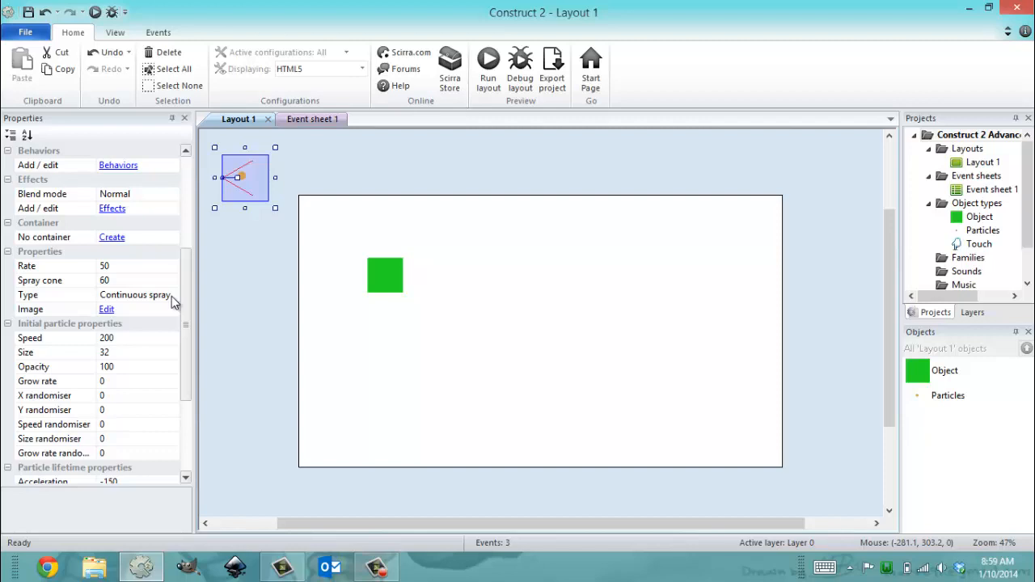
left_click(171, 295)
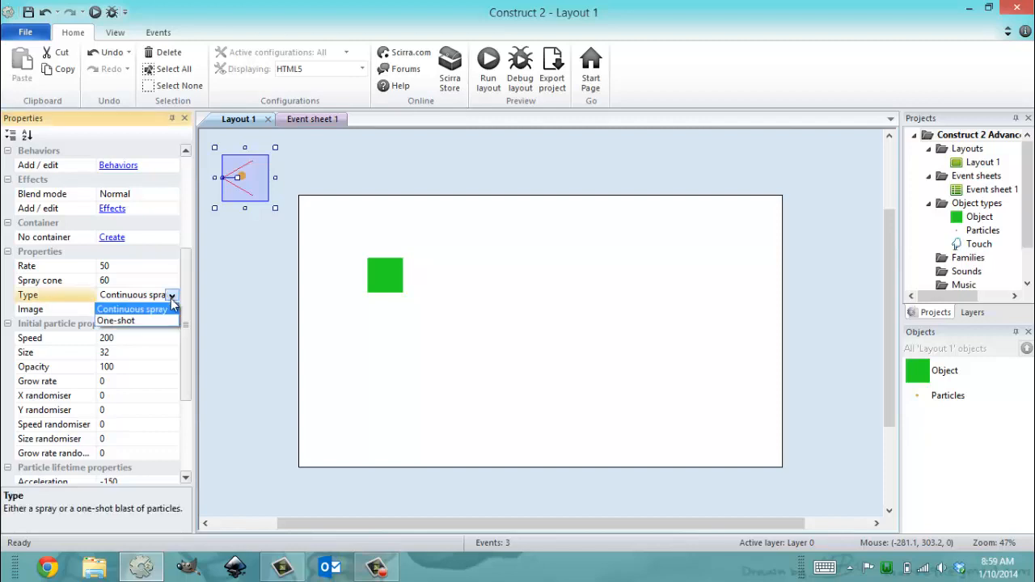
left_click(157, 317)
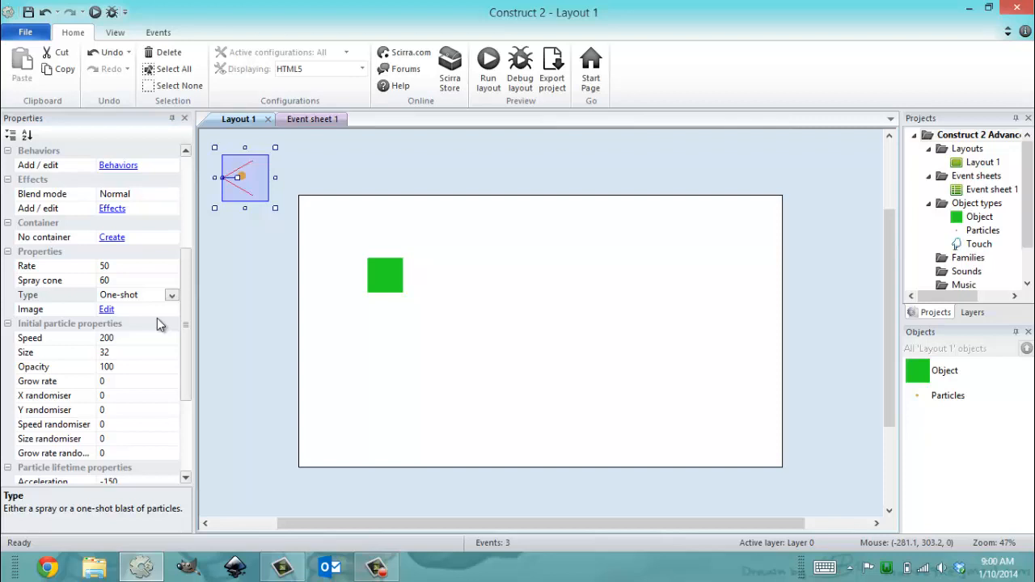
- Set the Particles object's spray cone to 360 degrees
left_click(152, 277)
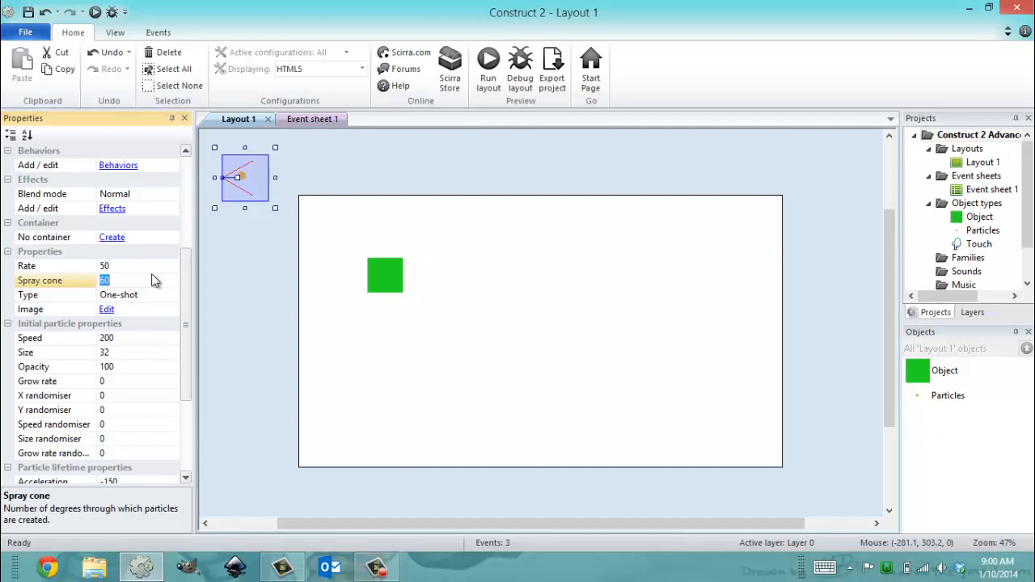
type("3600")
key("Return")
left_click(165, 278)
left_click(152, 282)
key("BackSpace")
key("Return")
- Set the initial particle speed to 300 and the particle size to 50
left_click(152, 265)
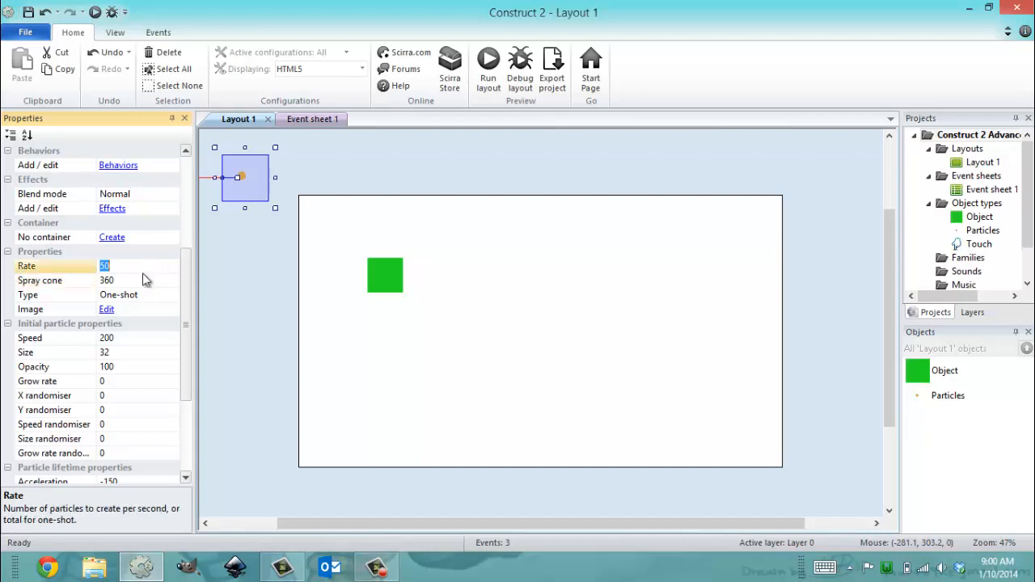
left_click(133, 337)
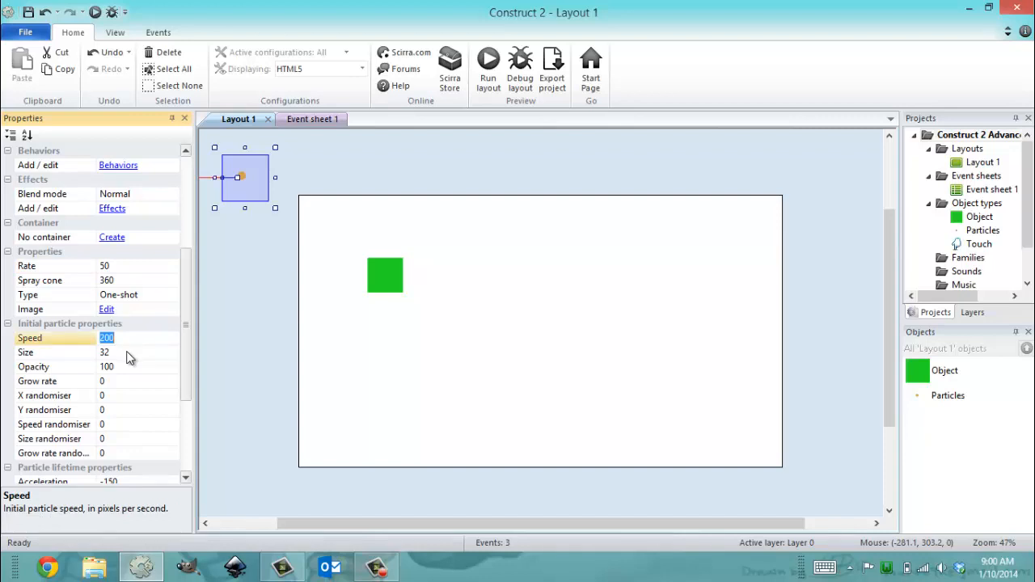
type("300")
left_click(126, 352)
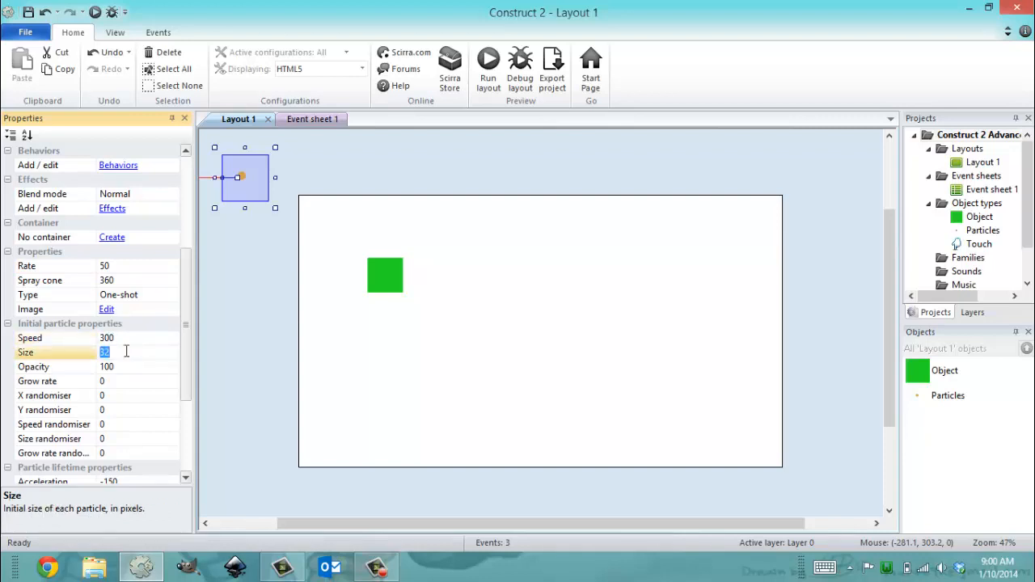
type("50")
key("Return")
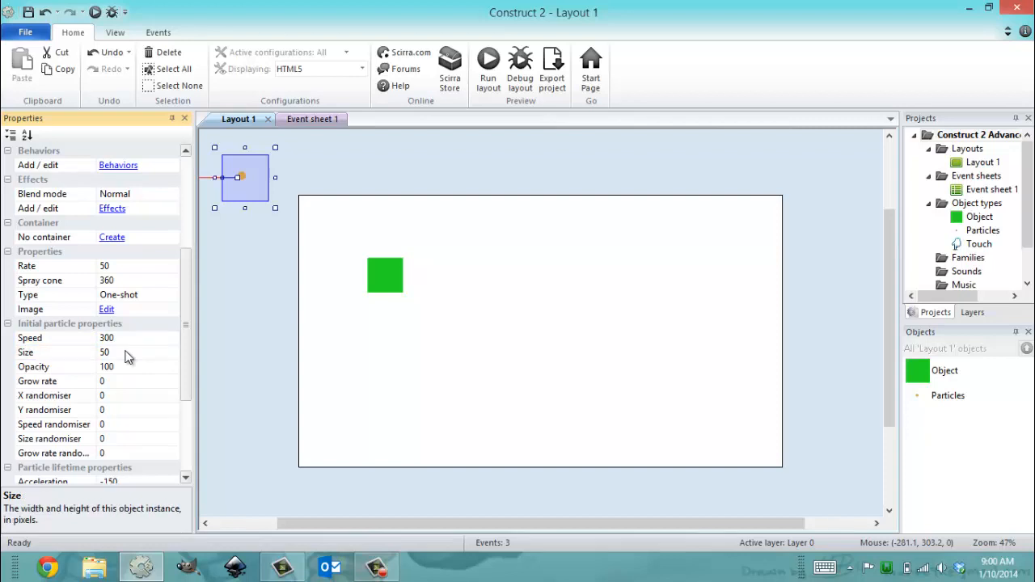
left_click(127, 351)
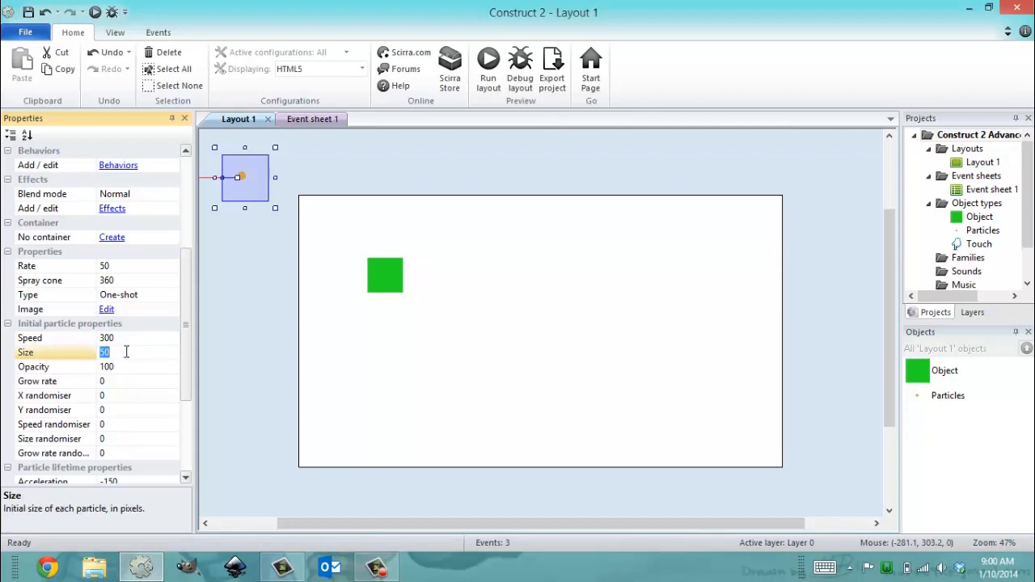
- Set the particles' grow rate to 50 and deselect the Particles object
left_click(123, 366)
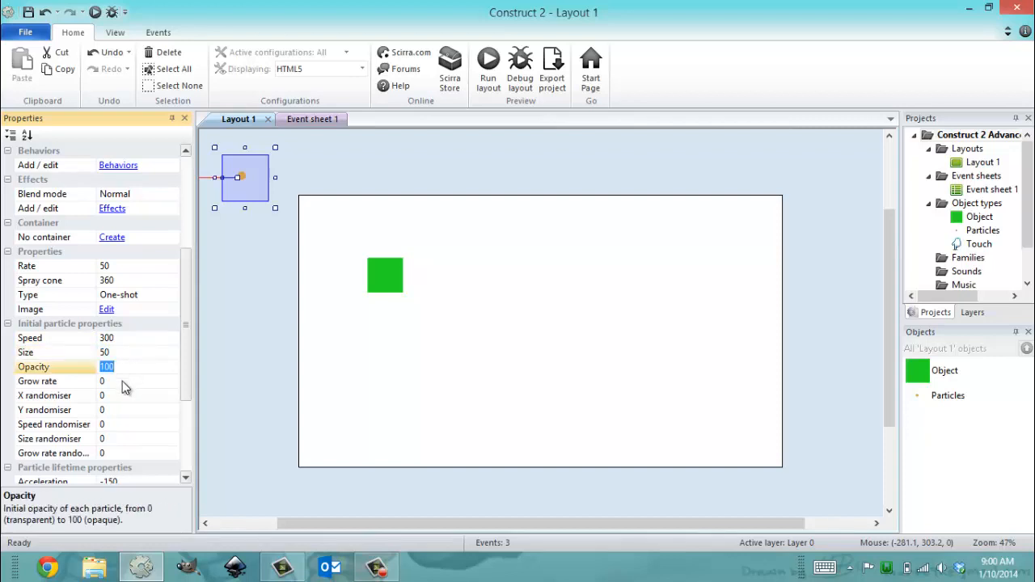
left_click(119, 380)
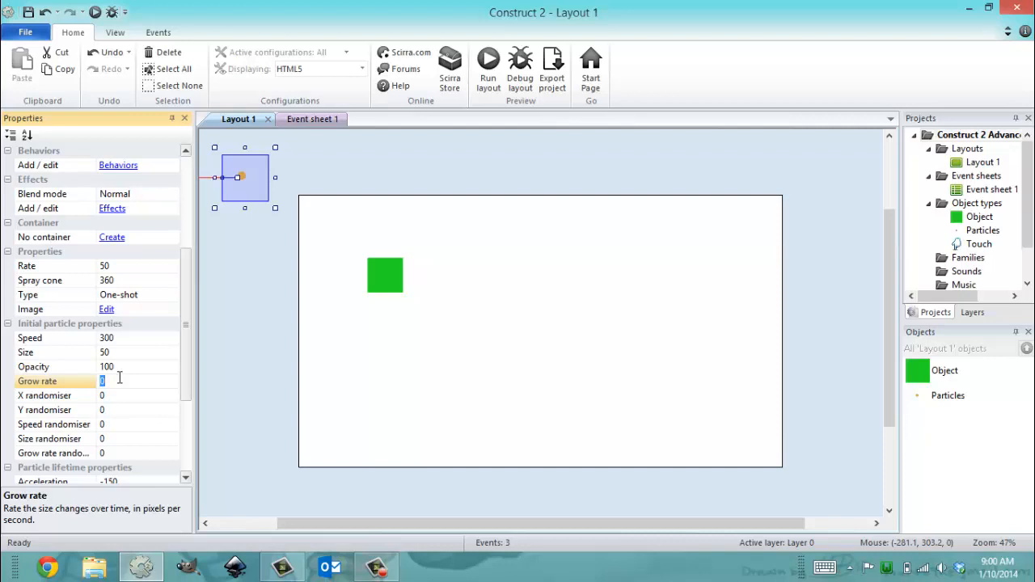
type("50")
left_click(251, 303)
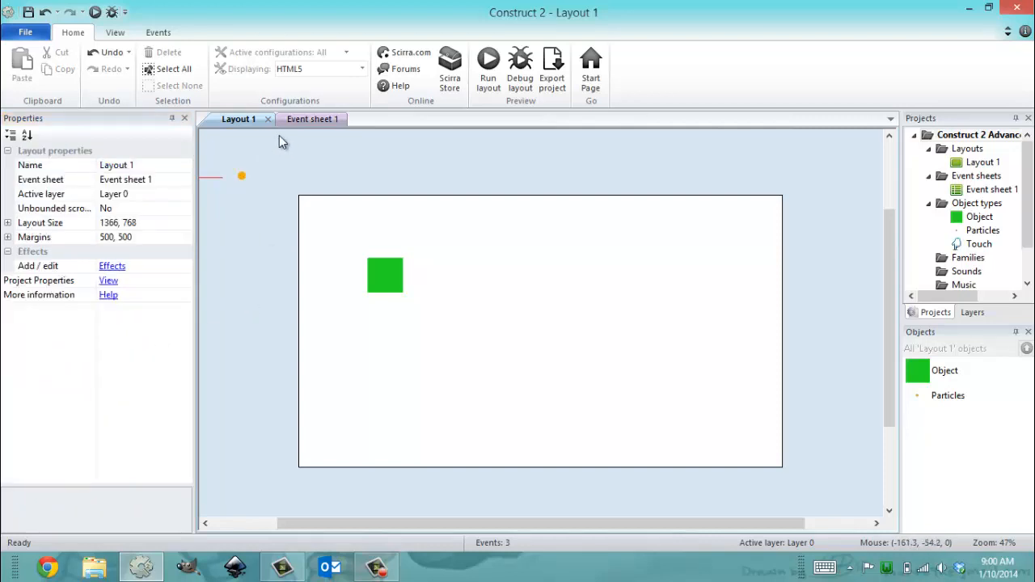
- Add a sub-event to the Input group in Event sheet 1 with the Touch condition On touched object, checking the green Object
left_click(296, 120)
right_click(270, 233)
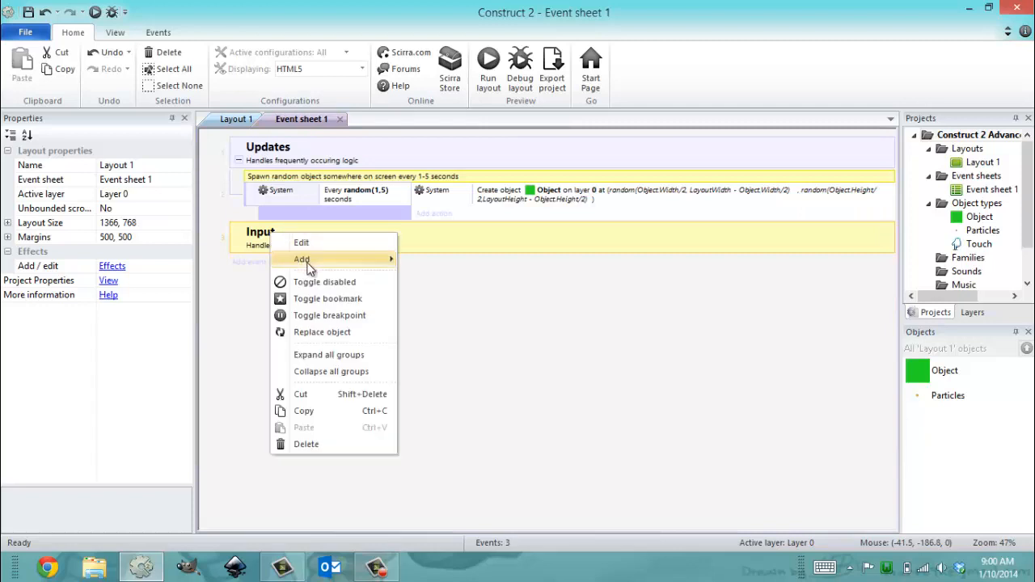
mouse_move(312, 260)
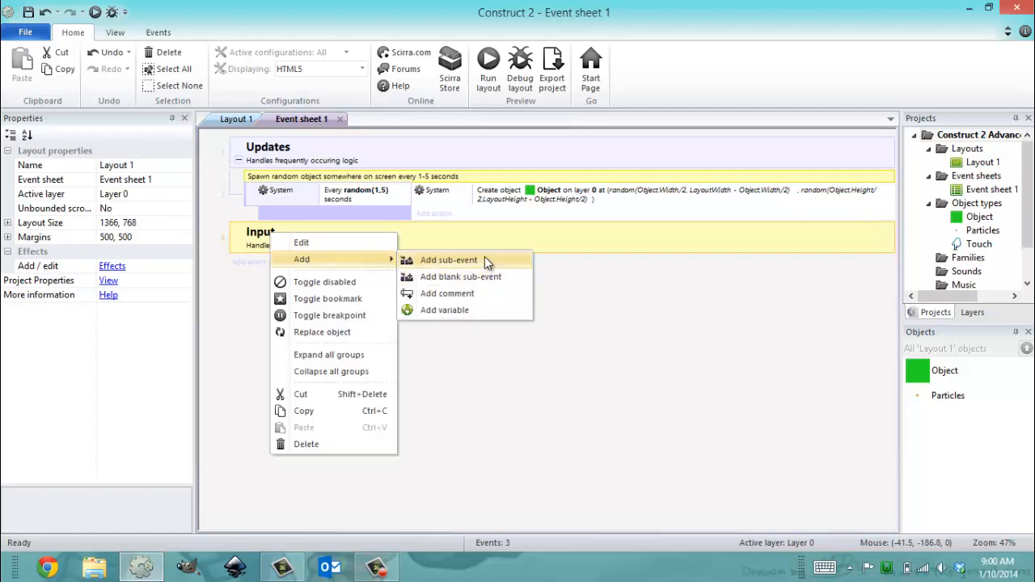
left_click(484, 258)
left_click(736, 139)
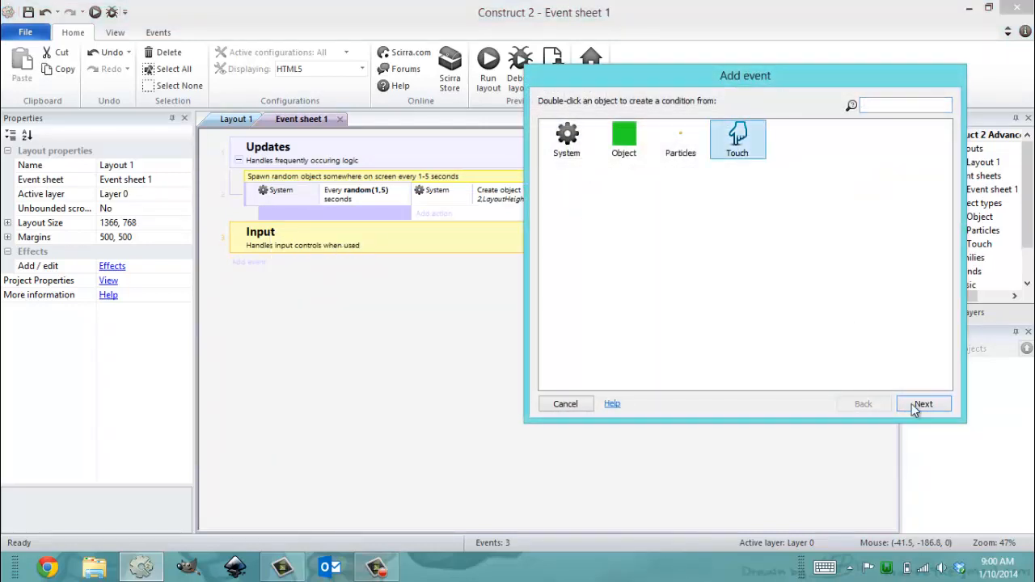
left_click(920, 403)
left_click(603, 237)
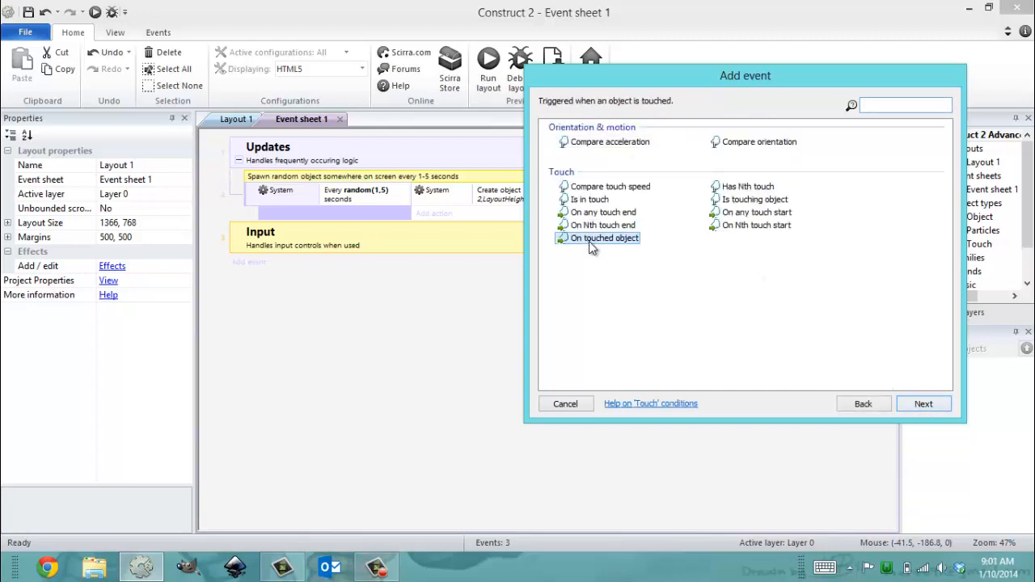
left_click(921, 404)
left_click(726, 106)
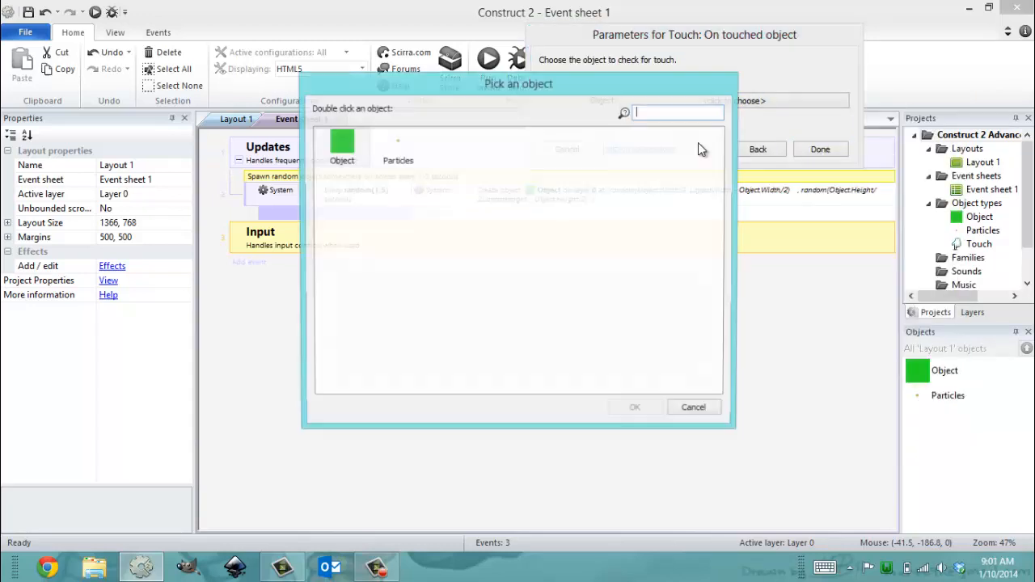
left_click(340, 145)
left_click(634, 411)
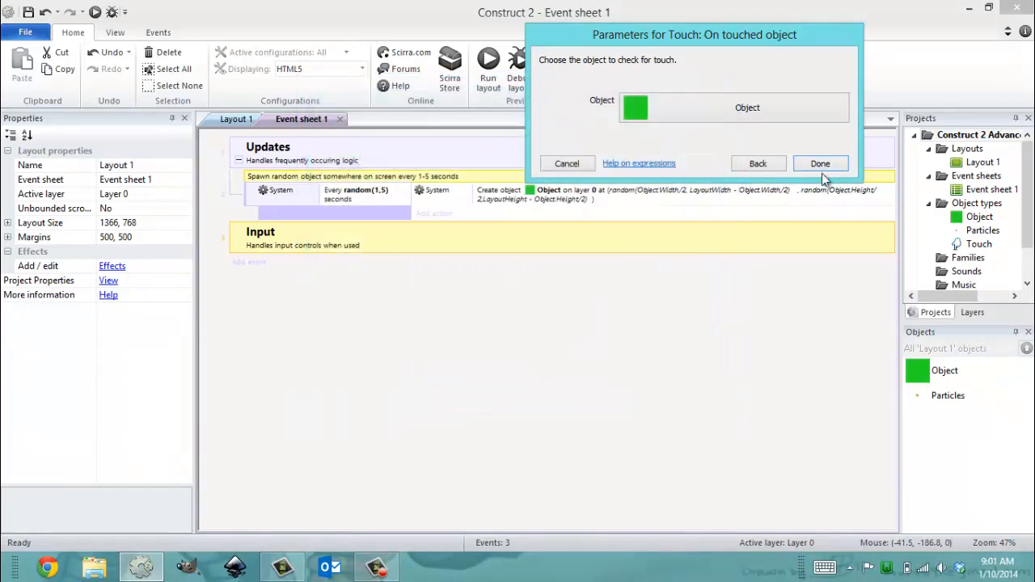
left_click(820, 163)
- Add an action to the Touch event that makes the green Object spawn Particles on layer 0 at image point 0
left_click(440, 263)
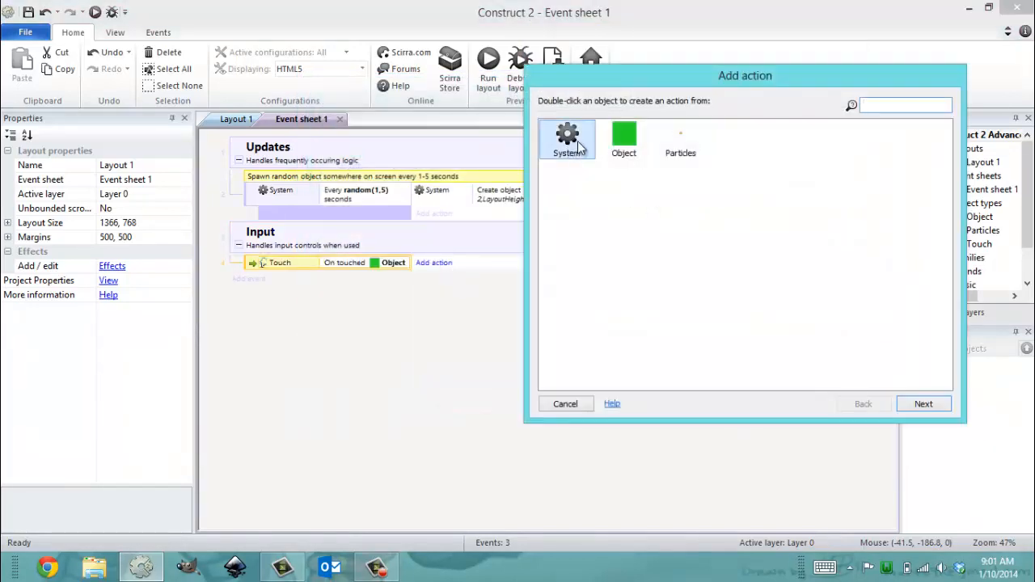
left_click(681, 144)
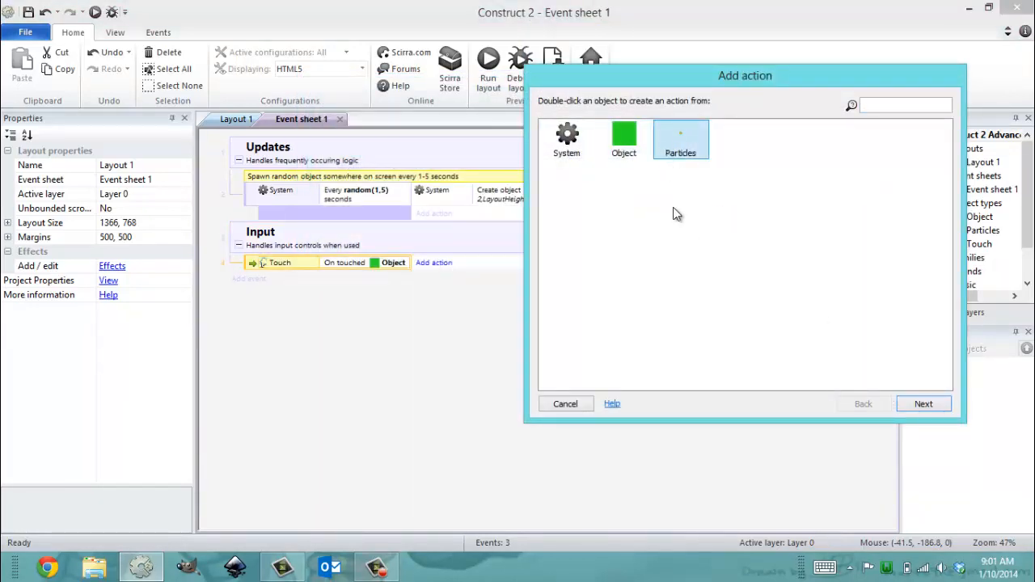
left_click(624, 141)
left_click(924, 405)
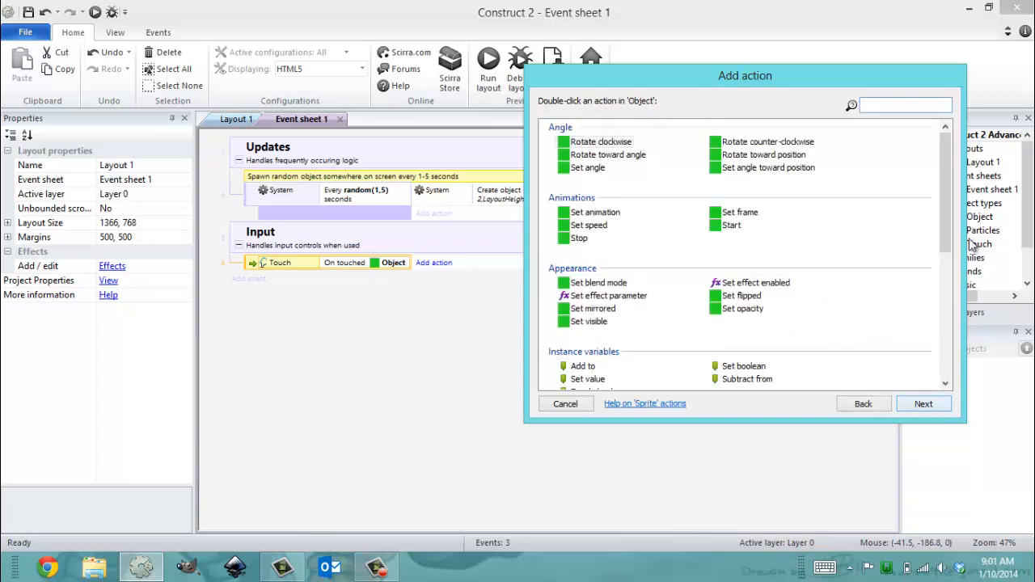
left_click_drag(946, 232, 882, 300)
left_click(762, 299)
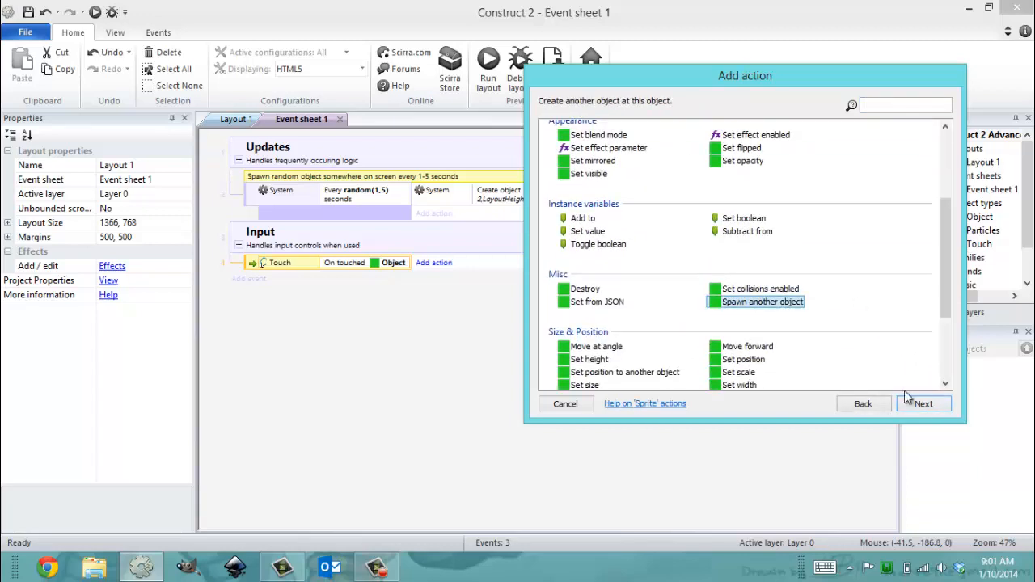
left_click(924, 404)
left_click(700, 102)
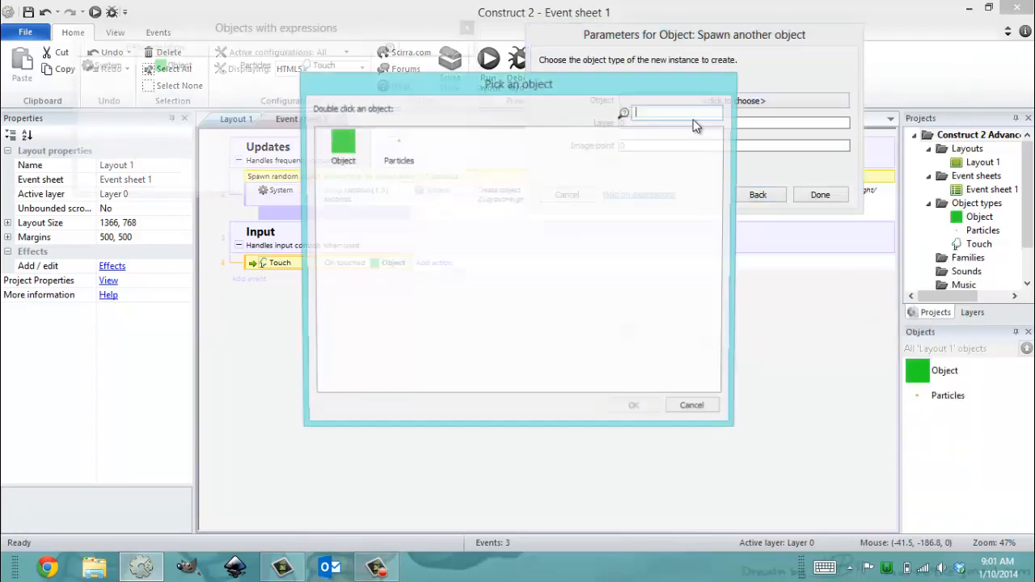
left_click(399, 149)
left_click(636, 410)
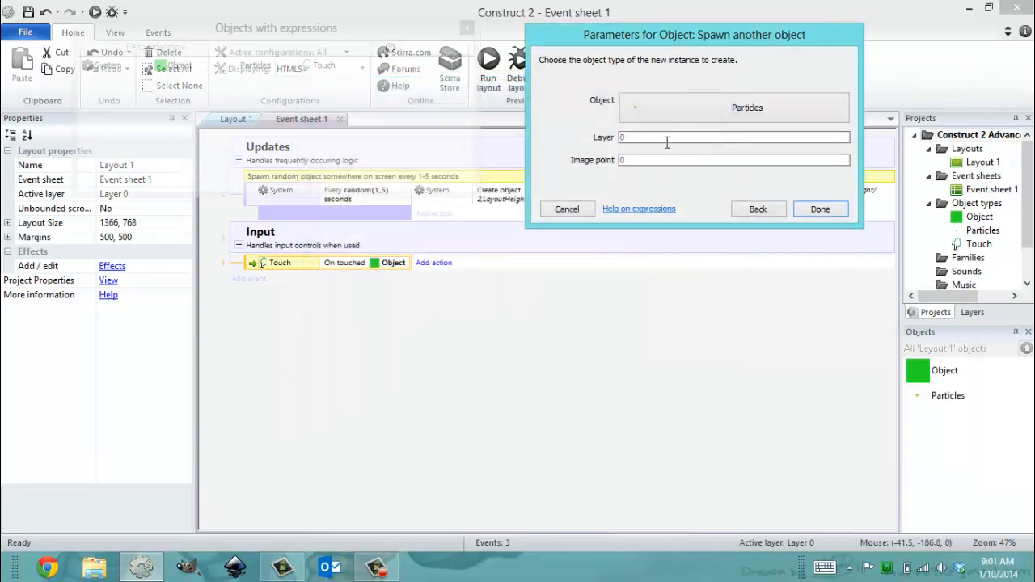
left_click(666, 139)
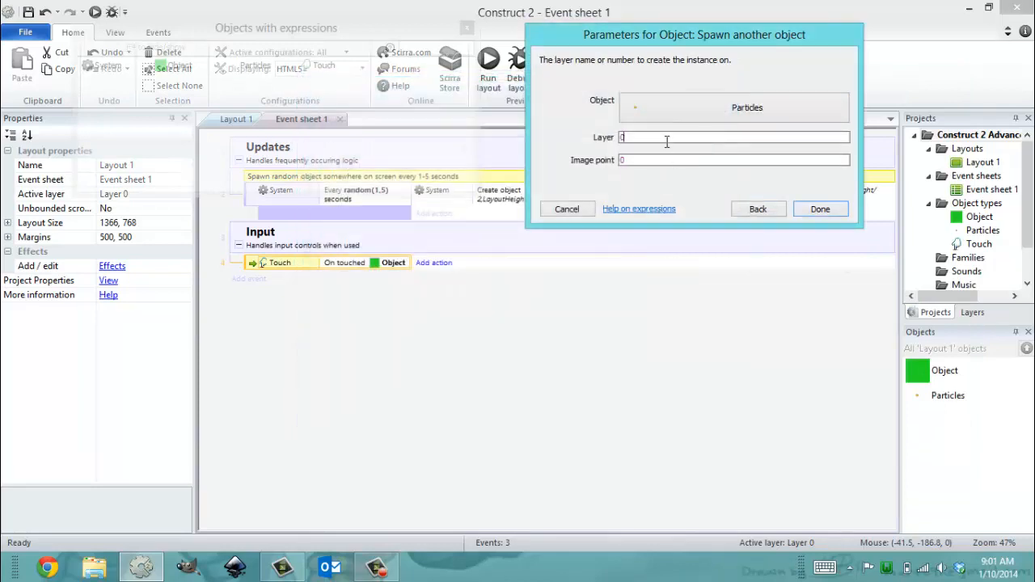
left_click(818, 210)
- Add a second action to the Touch event that destroys the touched green Object
left_click(434, 277)
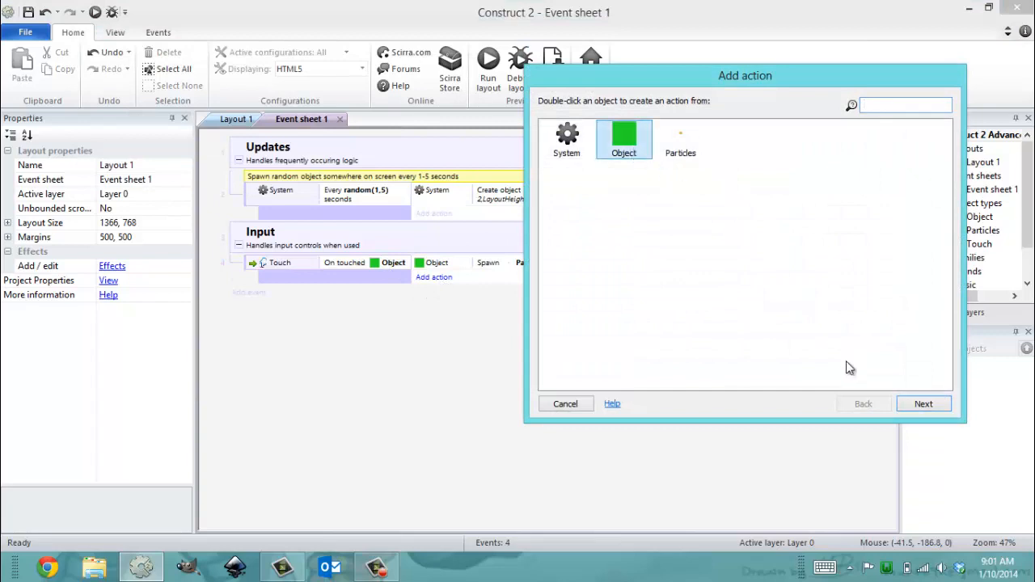
left_click(922, 404)
left_click_drag(947, 218, 860, 296)
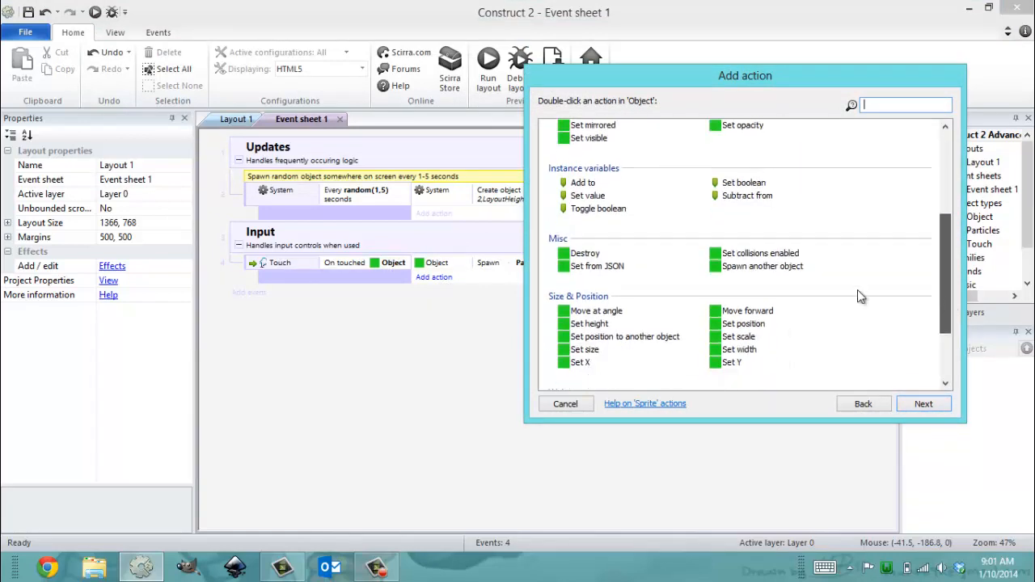
left_click(585, 253)
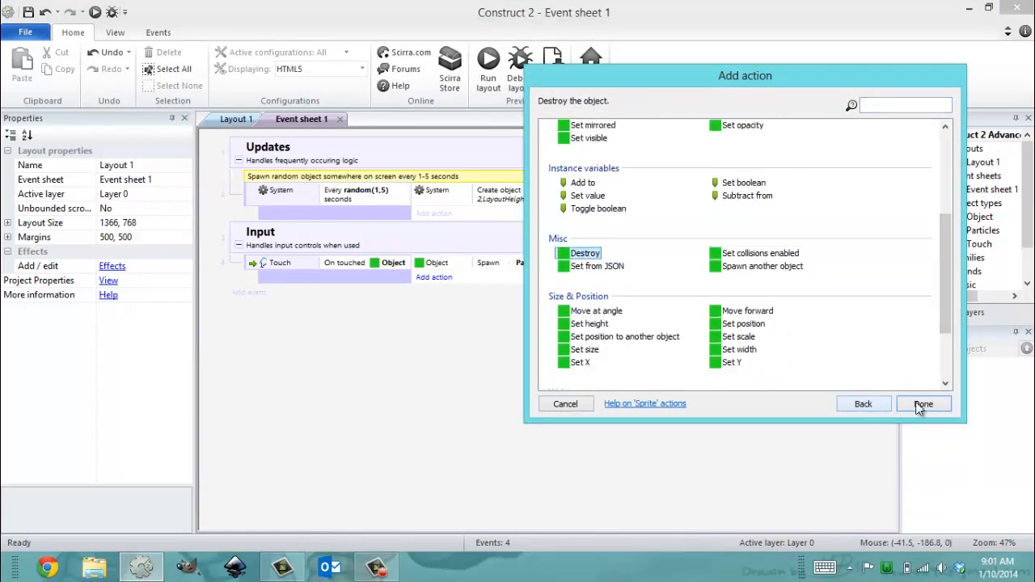
left_click(922, 404)
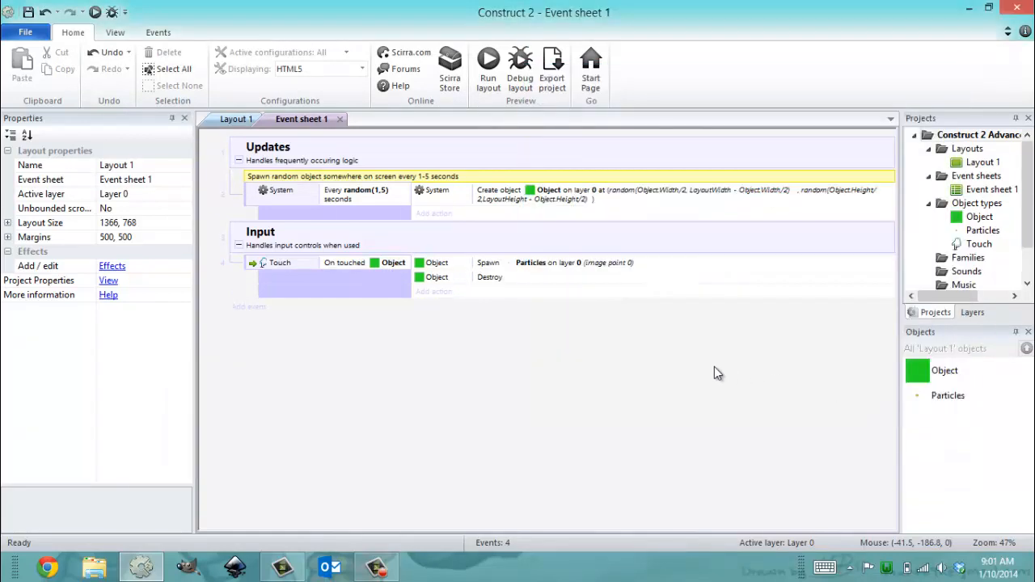
- Run Layout 1 in the browser, test the particle burst by touching several green squares, and close the preview
left_click(348, 209)
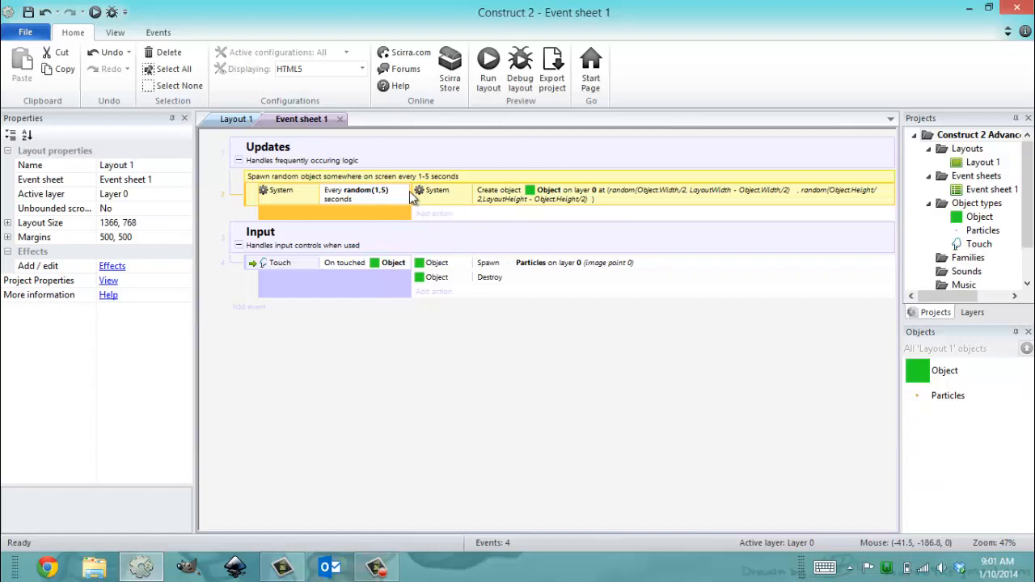
left_click(237, 119)
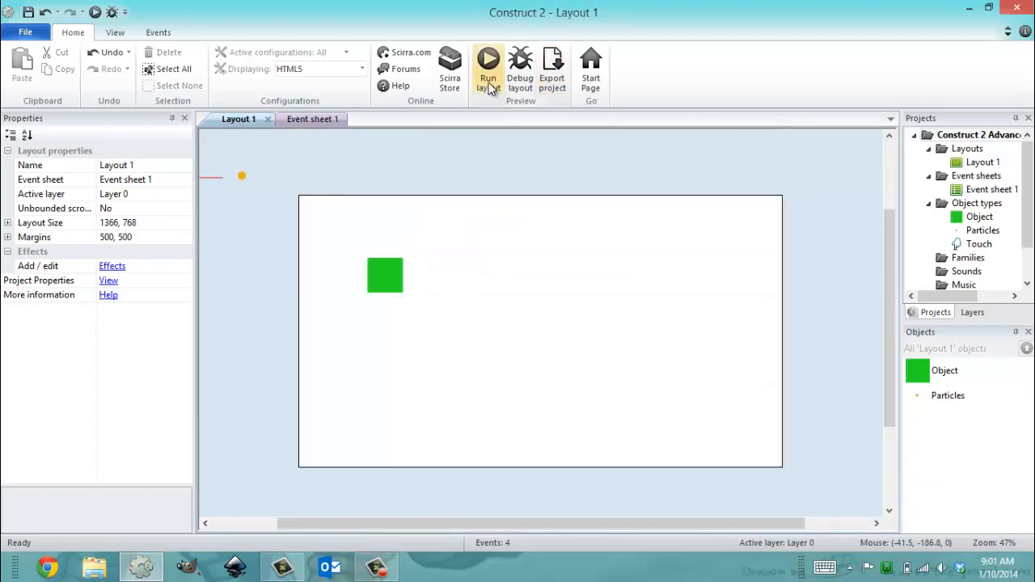
left_click(488, 88)
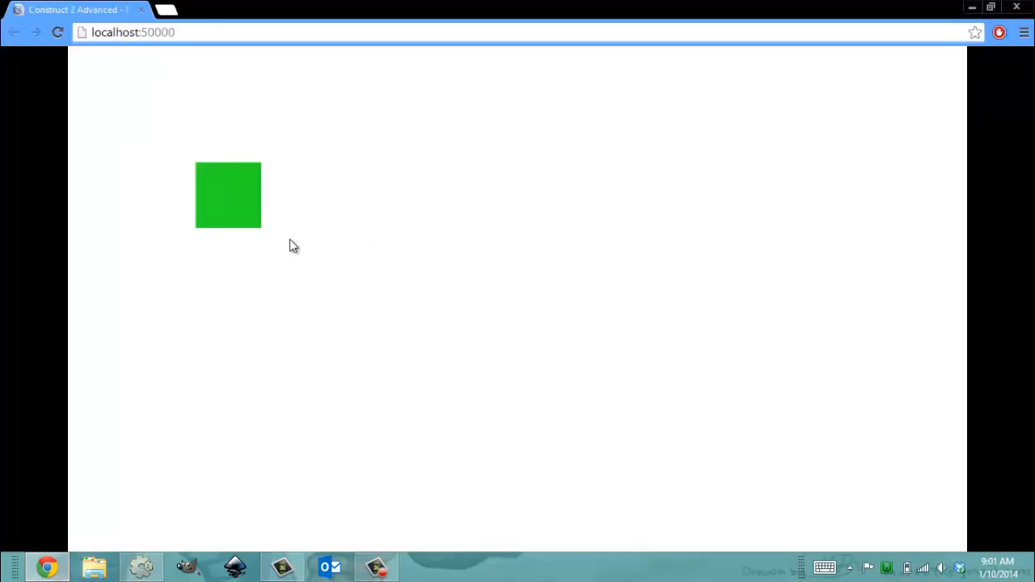
left_click(237, 191)
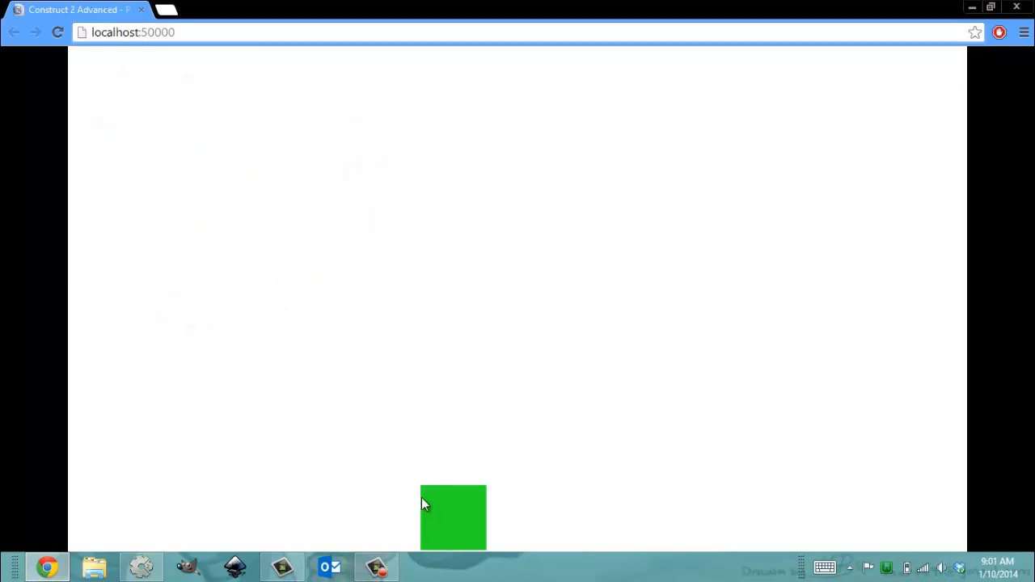
left_click(449, 489)
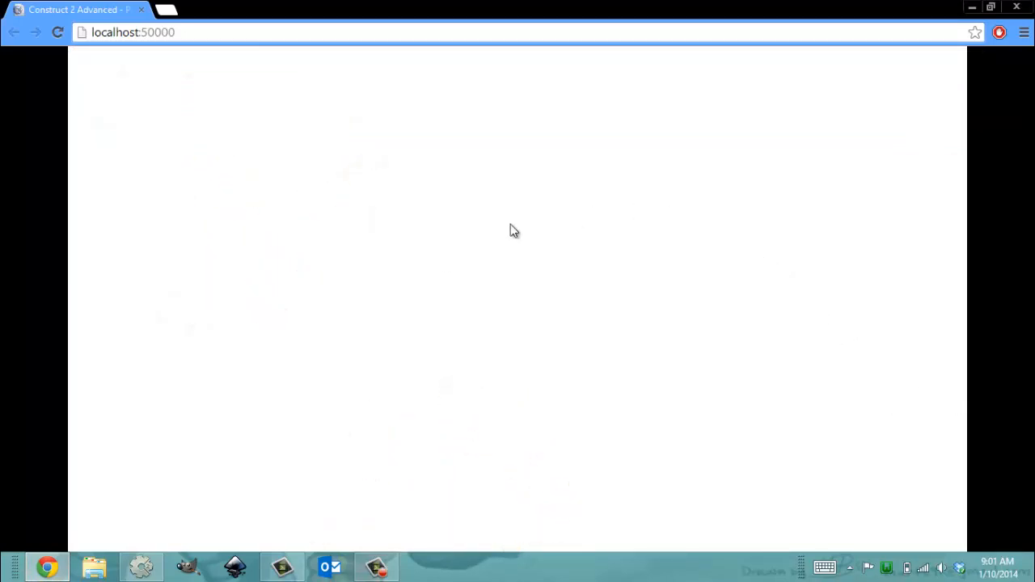
left_click(575, 362)
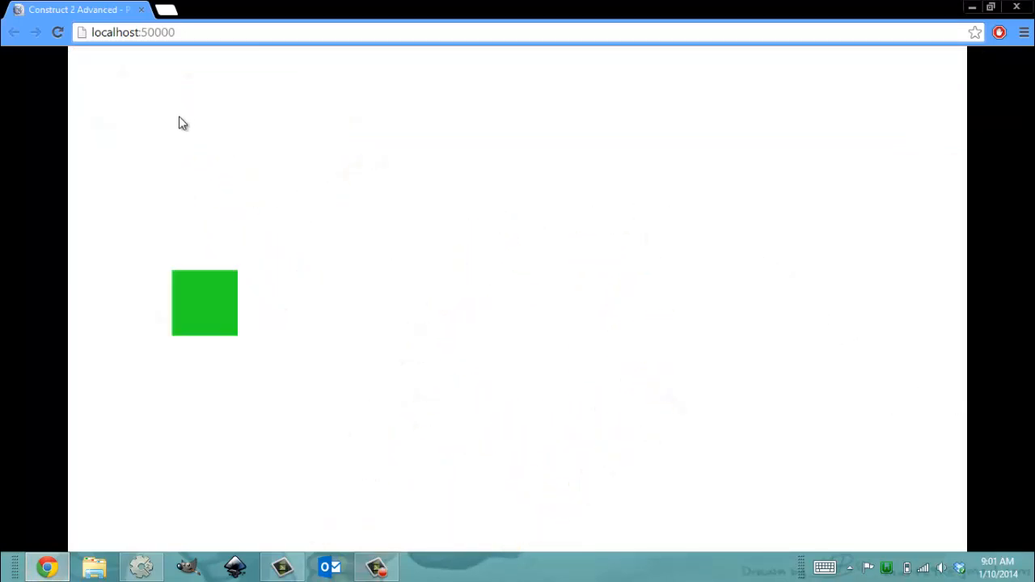
left_click(219, 291)
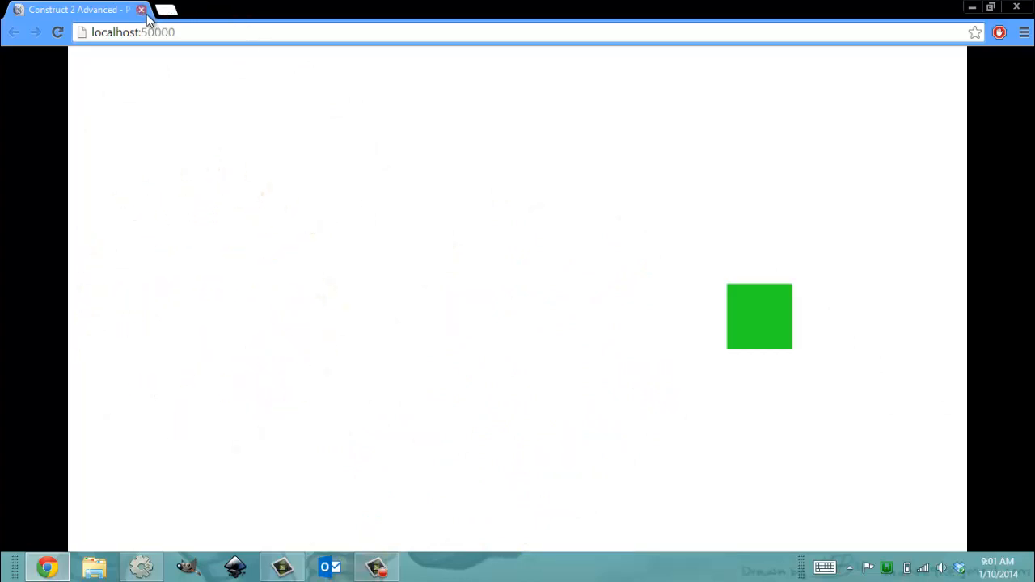
left_click(140, 9)
- Paint a blue dot above left and a cyan dot below right of the orange dot in the Particles image
double_click(241, 176)
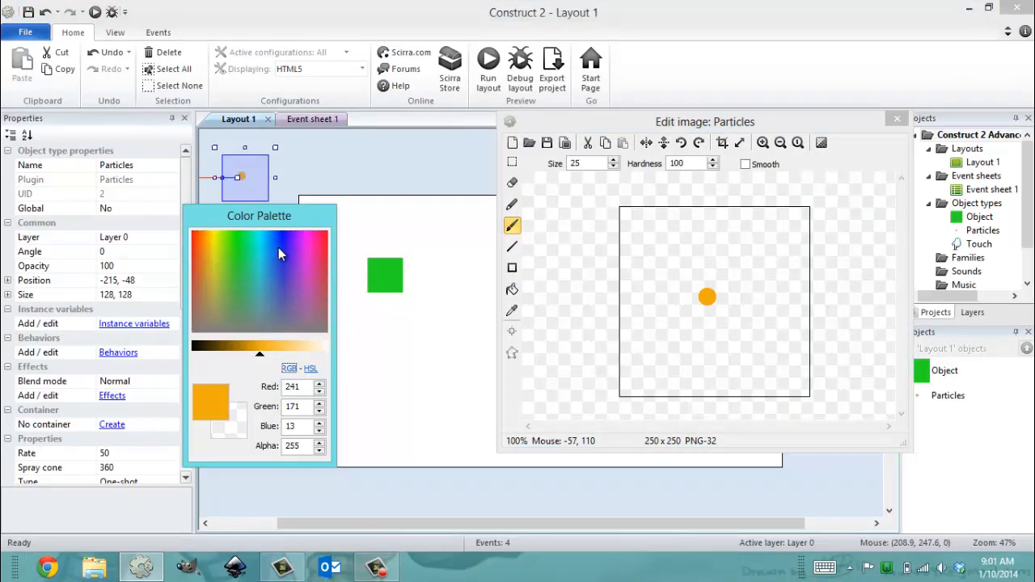
left_click(278, 249)
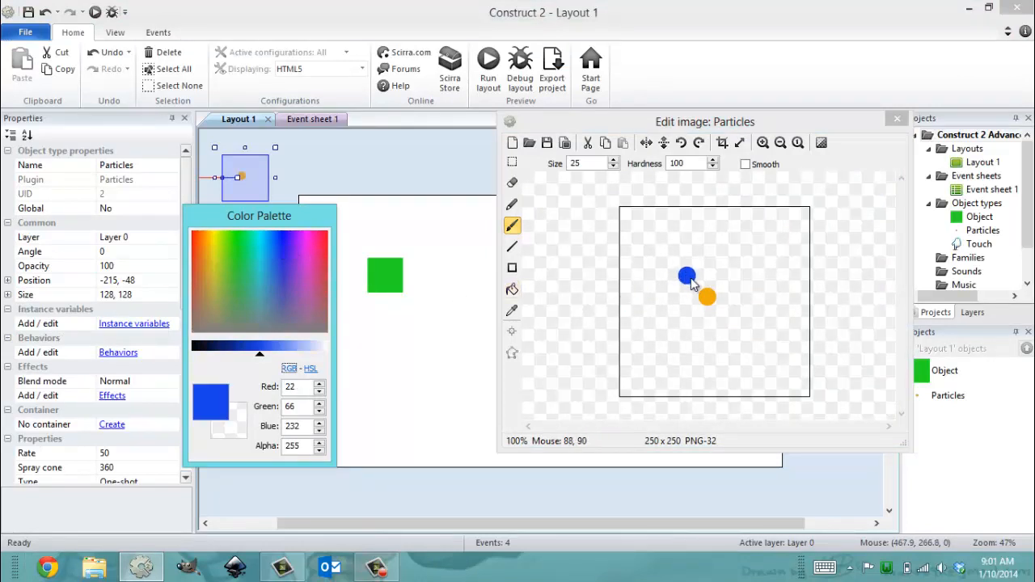
left_click(690, 277)
left_click(264, 248)
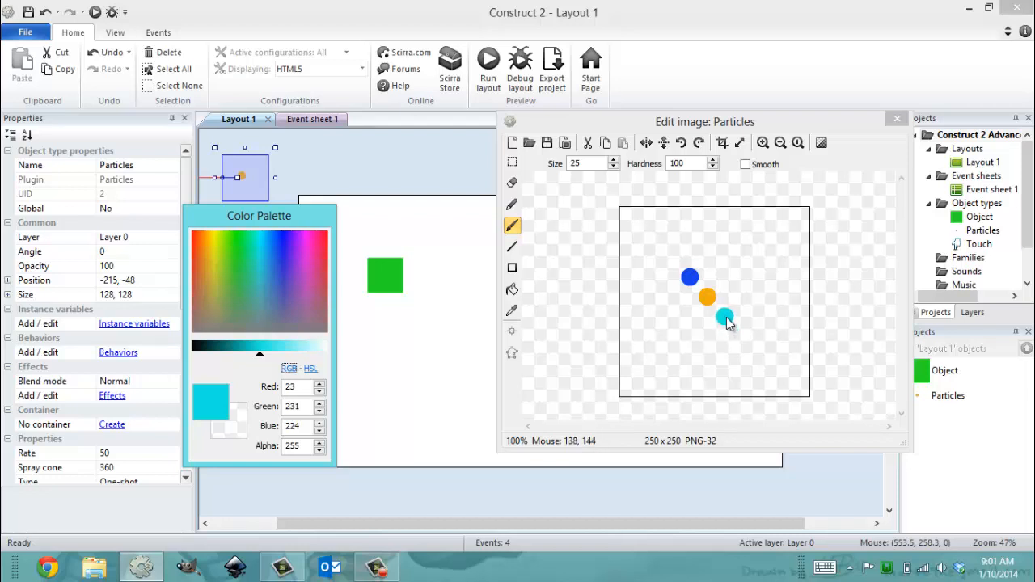
left_click(726, 318)
- Paint a green dot below left and a red dot above right of the orange dot, and close the image editor
left_click(647, 308)
left_click(247, 257)
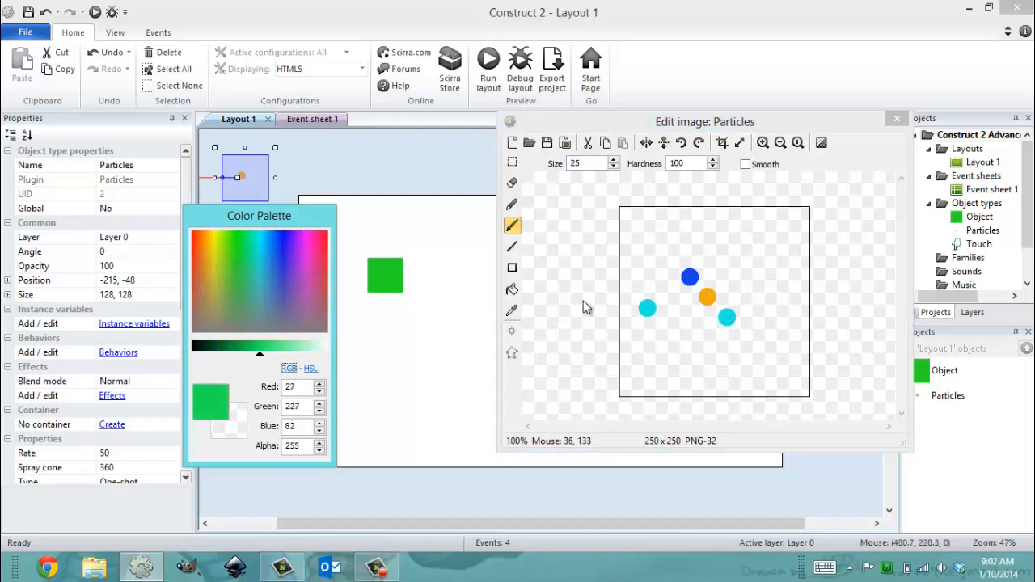
left_click(685, 313)
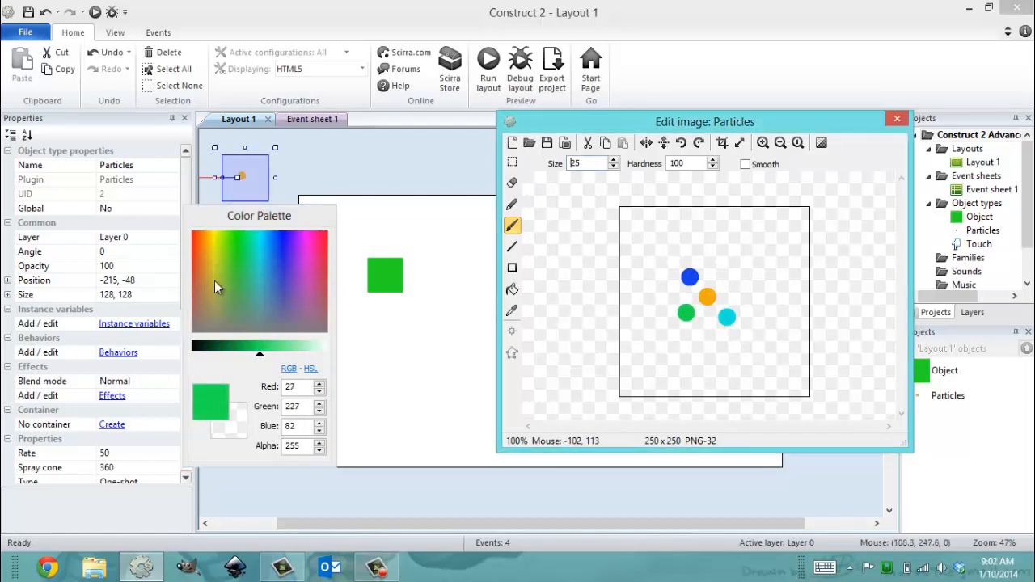
left_click(210, 249)
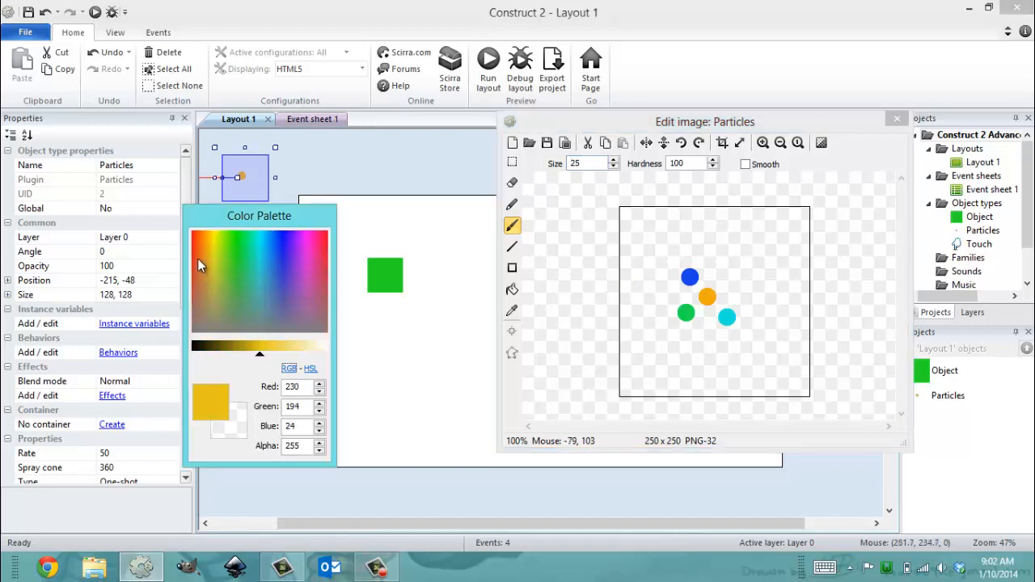
left_click_drag(198, 258, 194, 245)
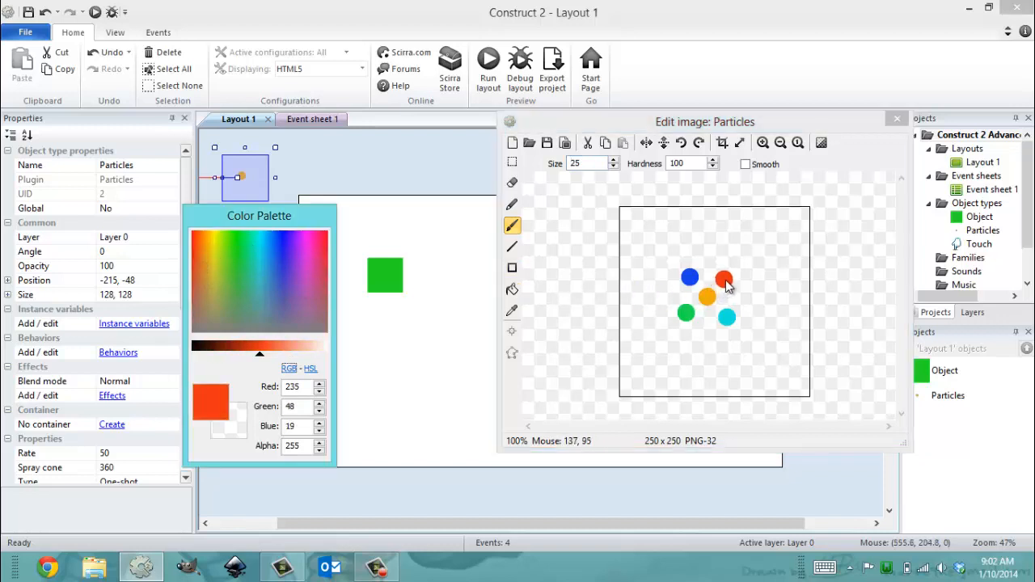
left_click(726, 280)
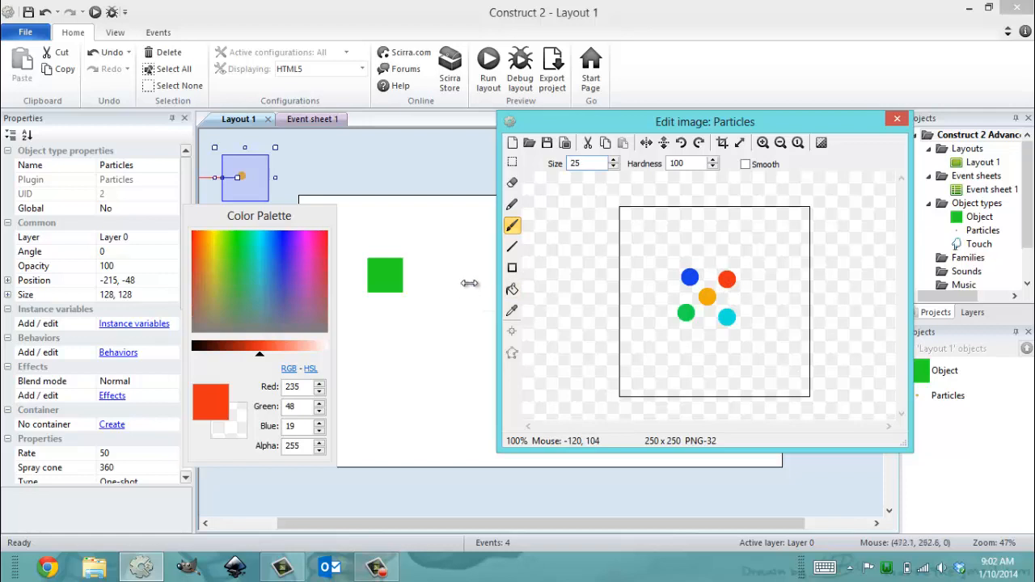
left_click(897, 118)
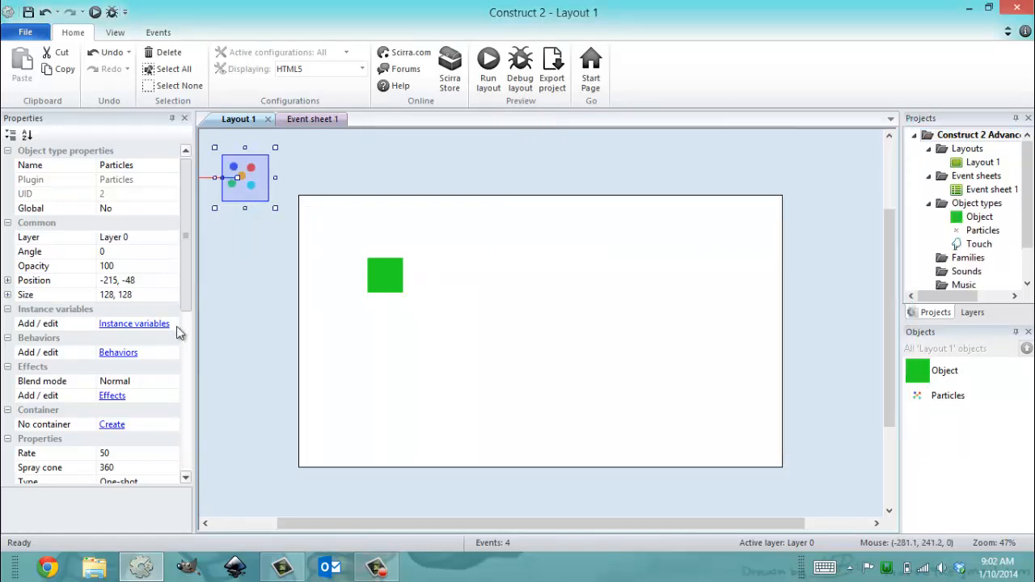
- Set the Particles object's grow rate to 75 and its rate to 60
scroll(162, 364, "down", 5)
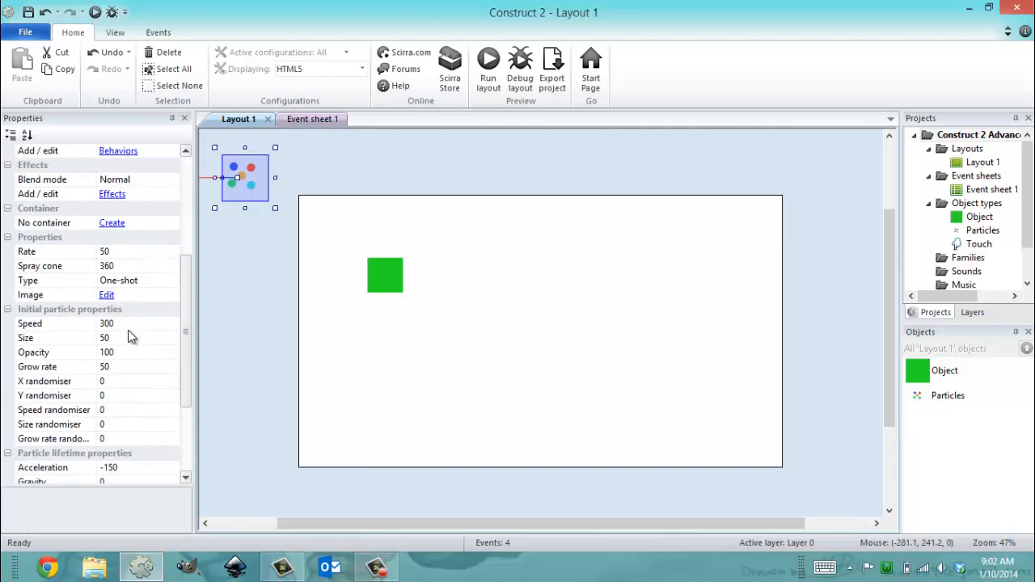
left_click(116, 367)
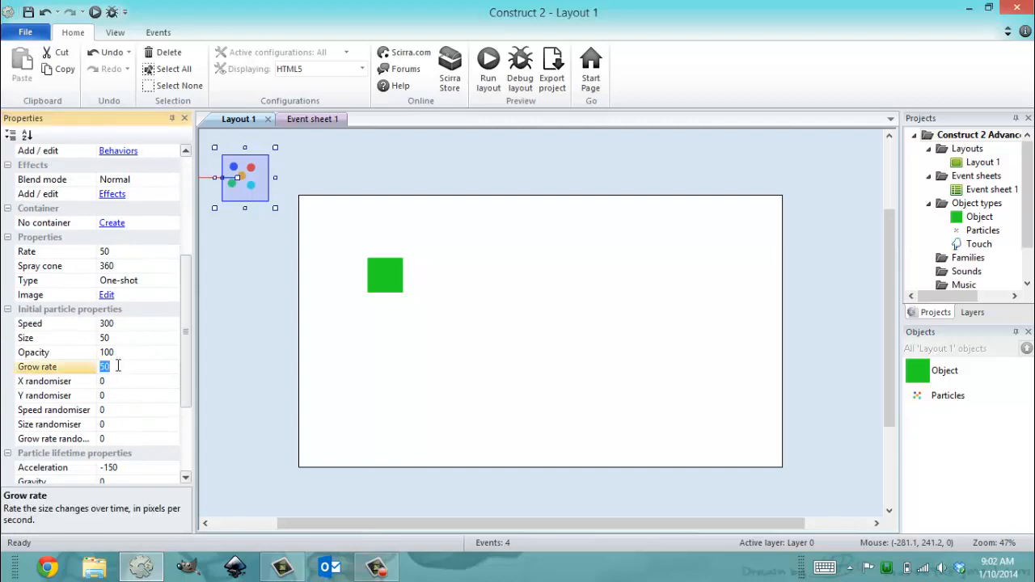
left_click(124, 251)
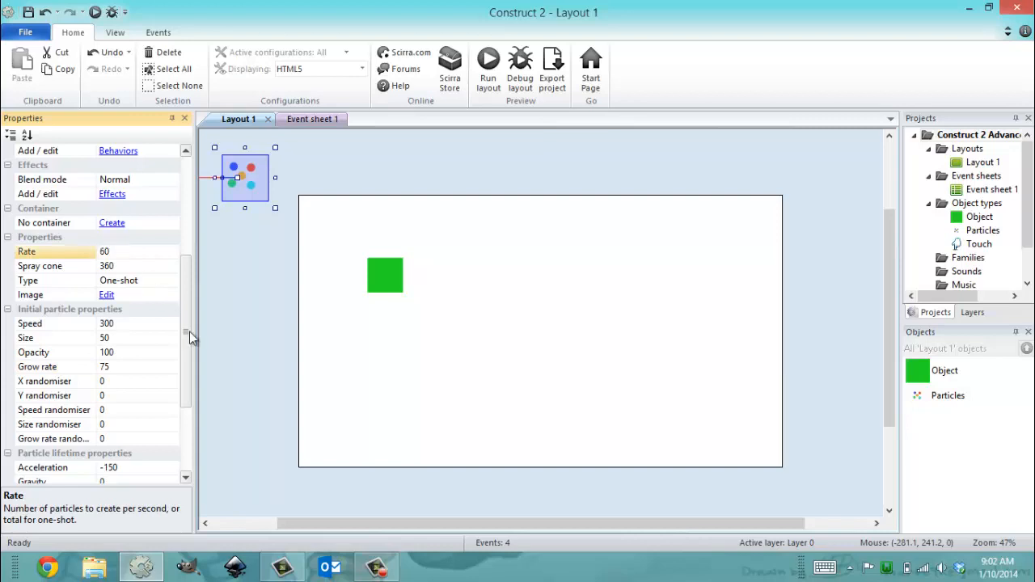
left_click_drag(188, 395, 184, 444)
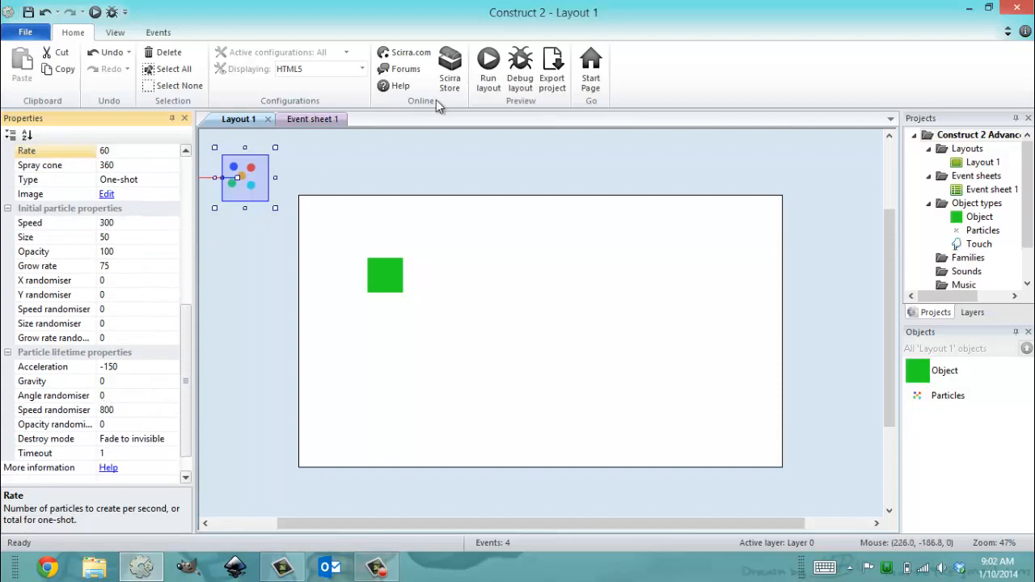
- Run the layout again and touch the green squares as they appear to test the multicoloured particle burst
left_click(495, 67)
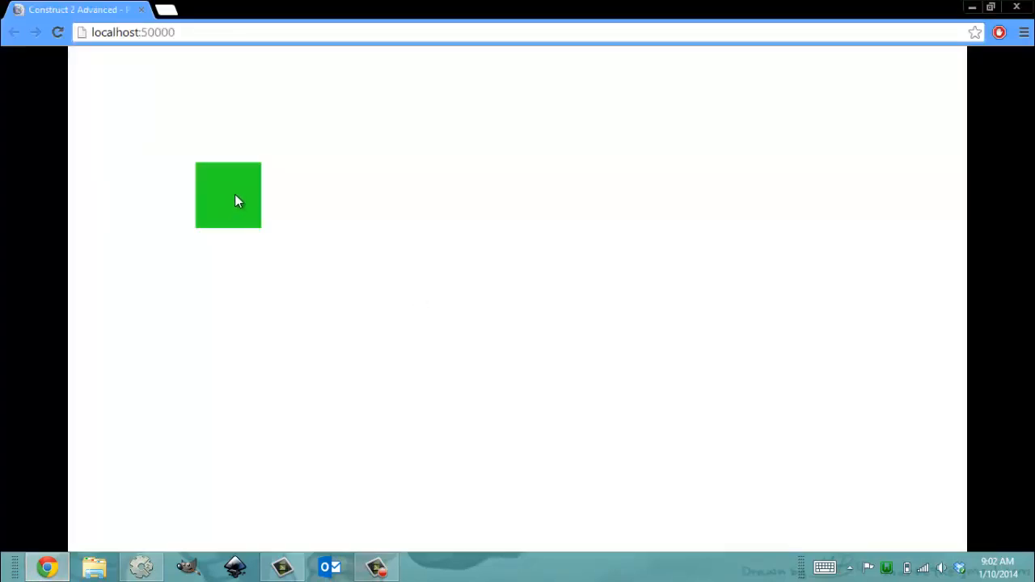
left_click(234, 197)
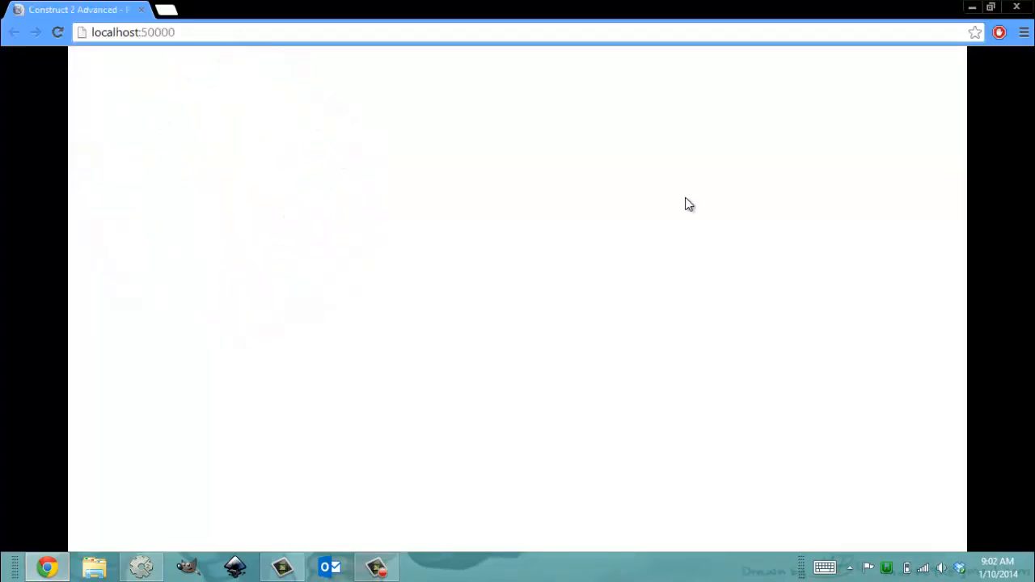
left_click(346, 385)
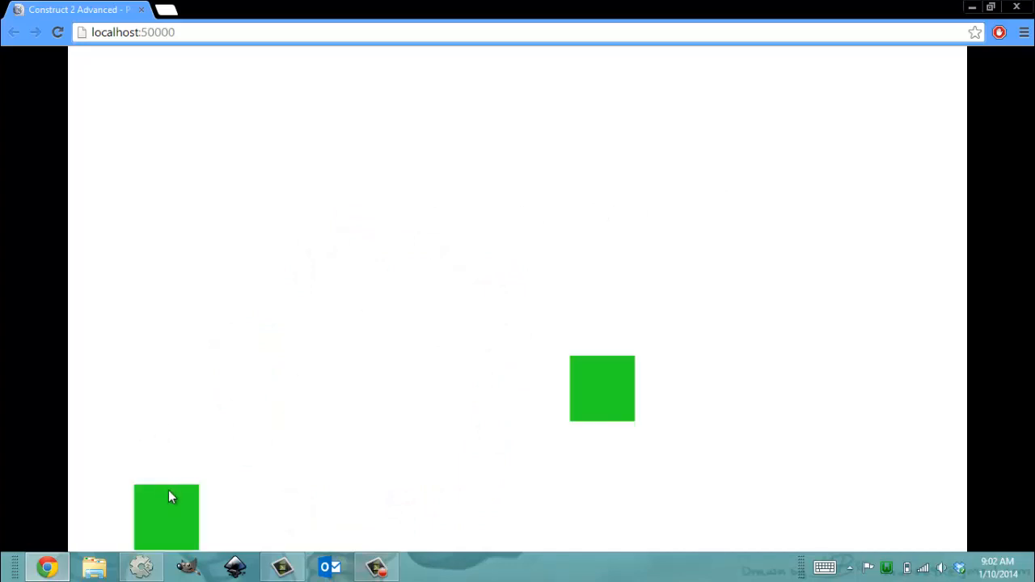
left_click(168, 490)
left_click(600, 386)
left_click(910, 514)
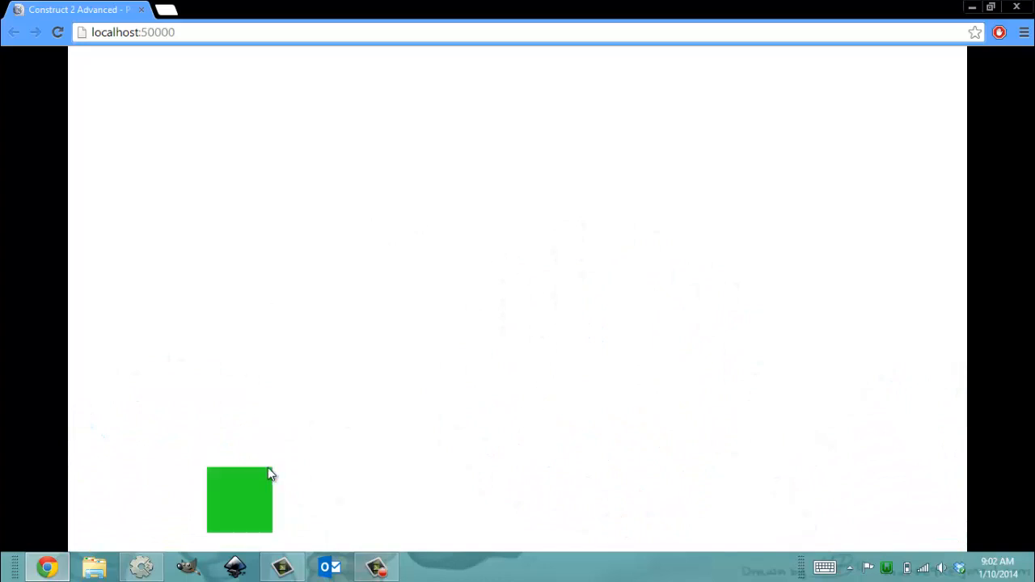
- Keep touching the green squares in the running preview to check the particle burst, and close the preview
left_click(266, 476)
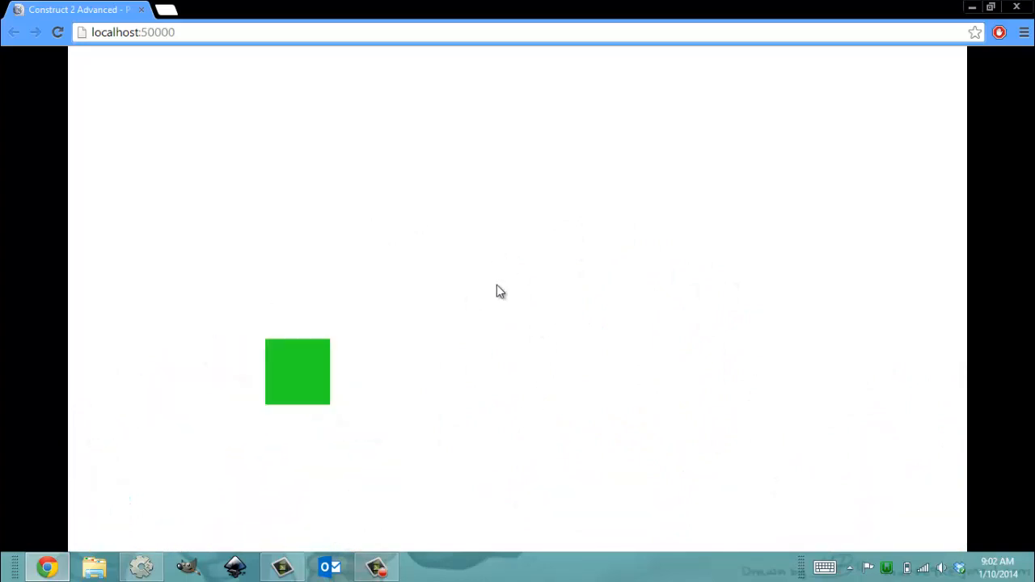
left_click(307, 381)
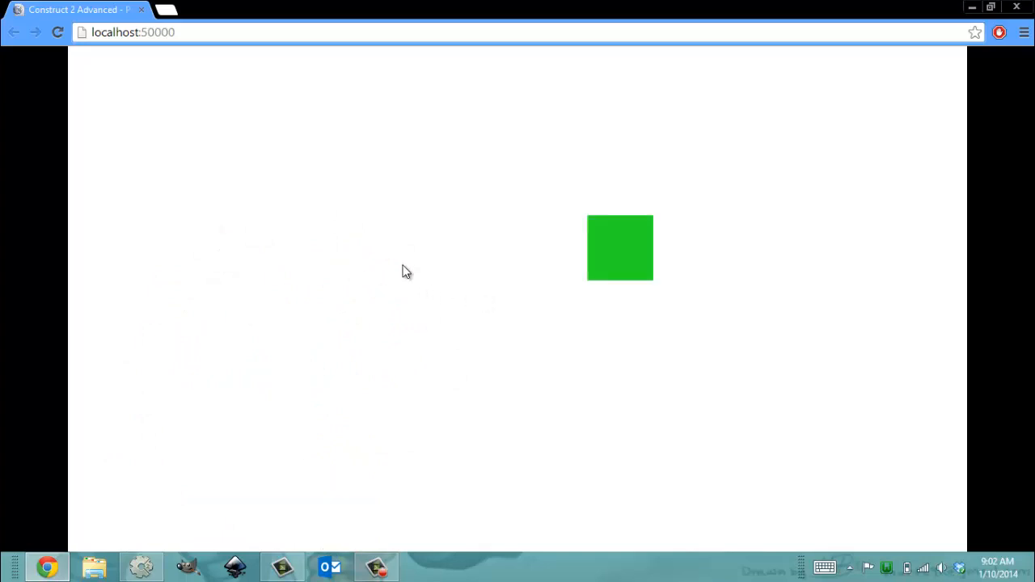
left_click(618, 265)
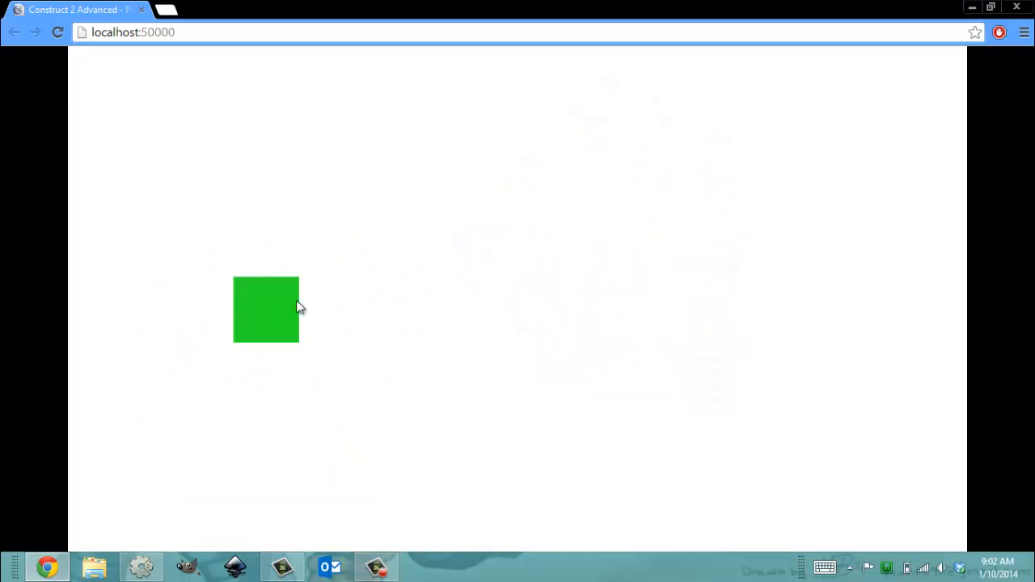
left_click(296, 305)
left_click(245, 472)
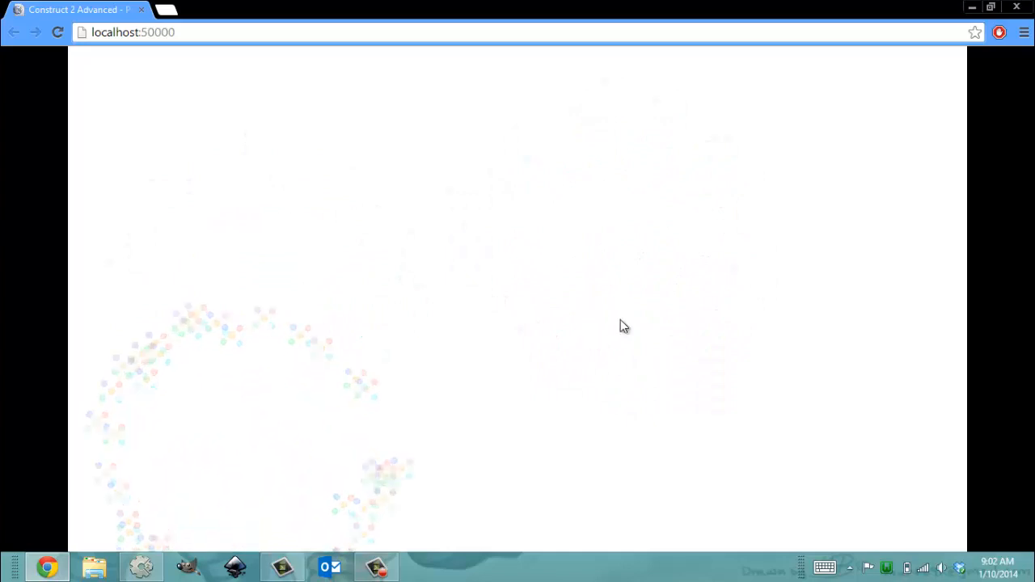
left_click(435, 413)
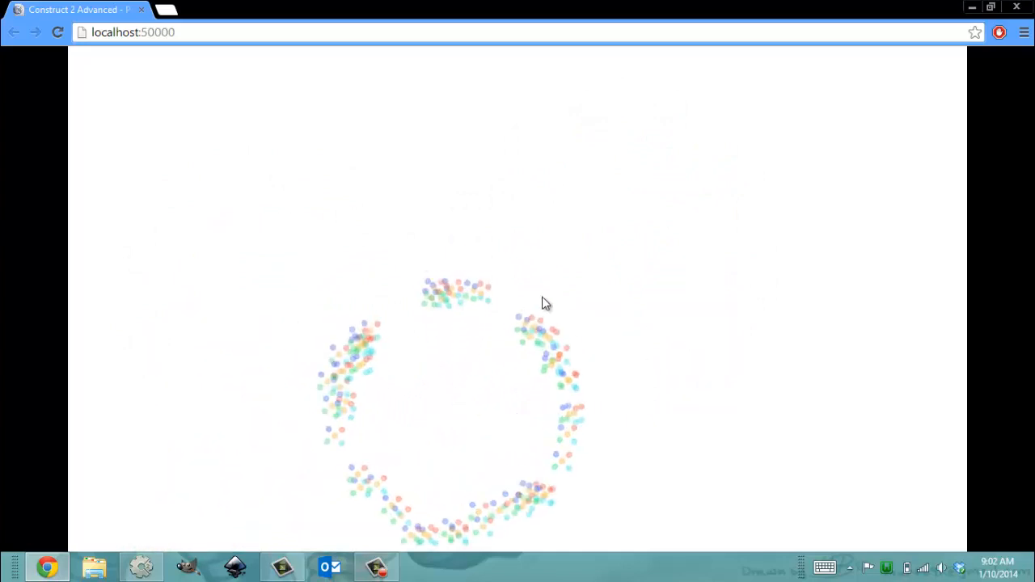
left_click(141, 10)
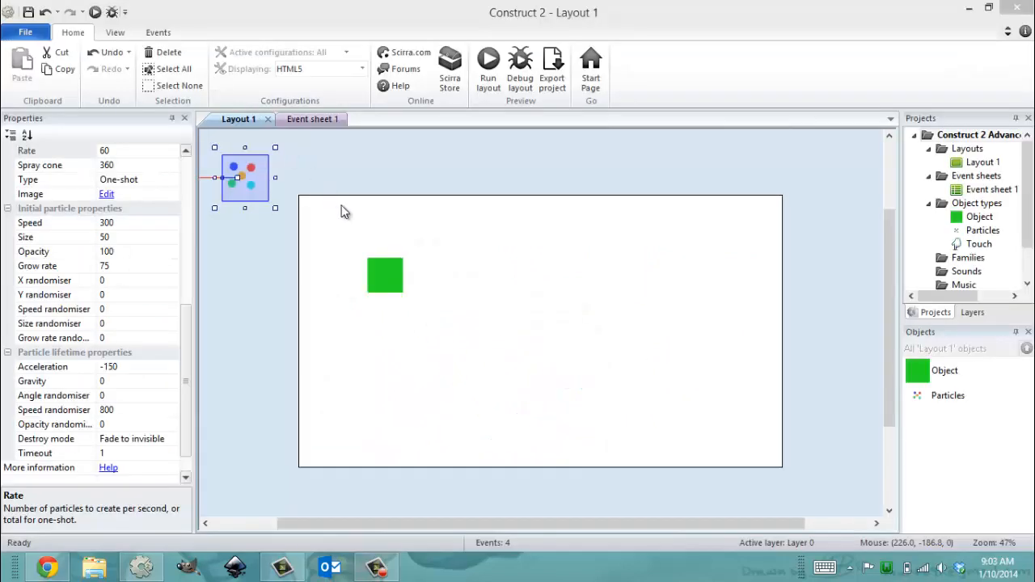
left_click(264, 273)
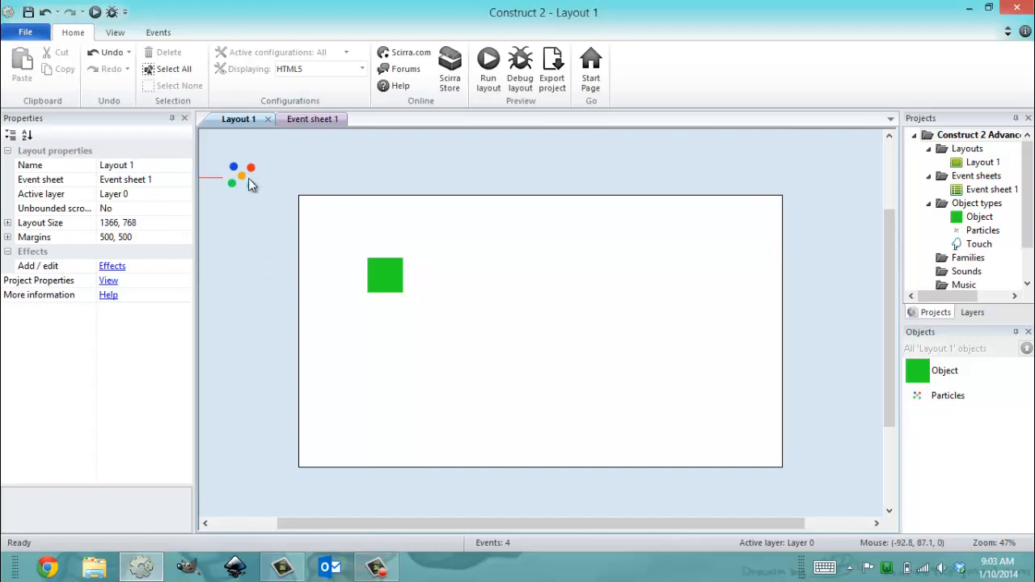
left_click(248, 178)
left_click(257, 274)
left_click(376, 568)
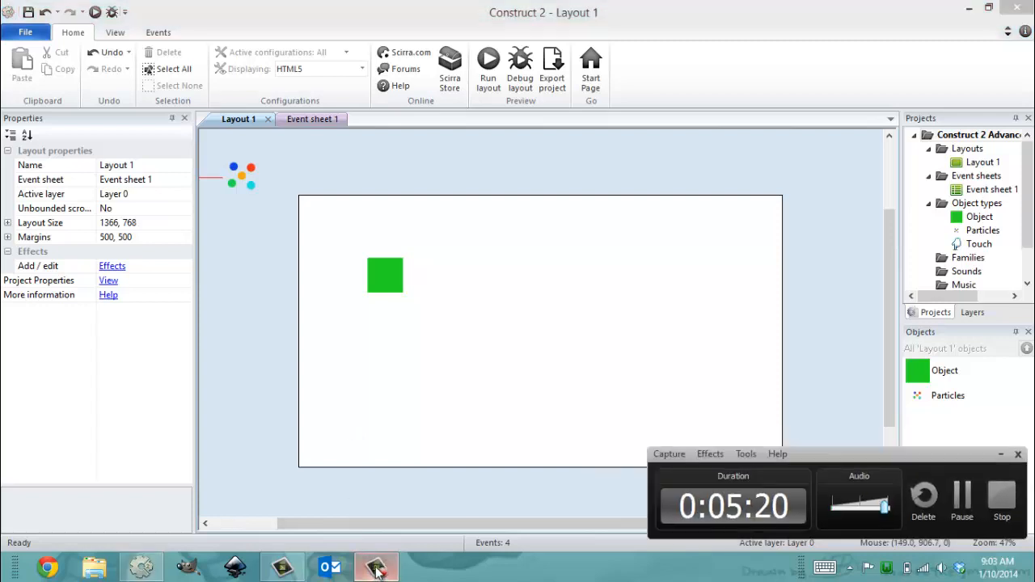